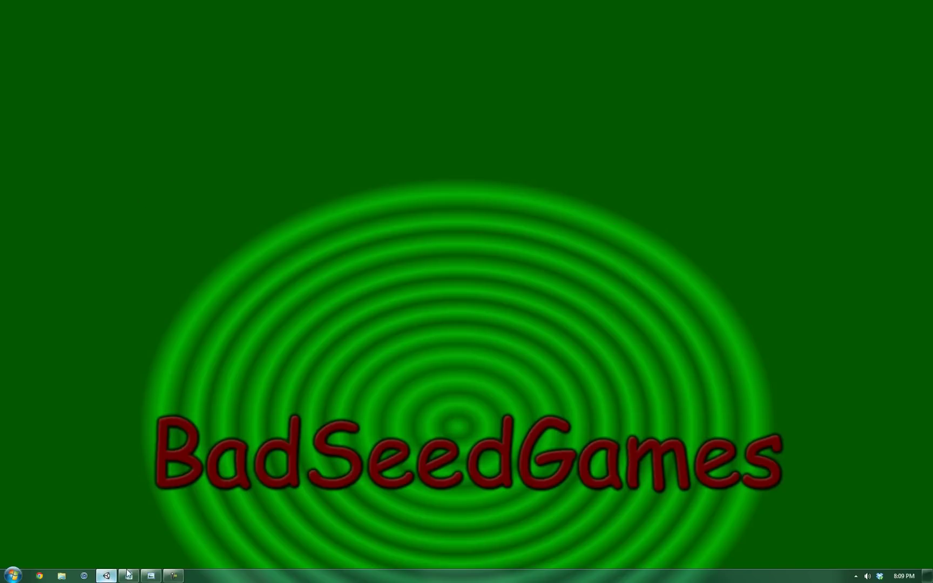
- Bring the Unity editor back to the front, showing the Lesson 0 scene
{"action": "left_click", "coordinate": [107, 575]}
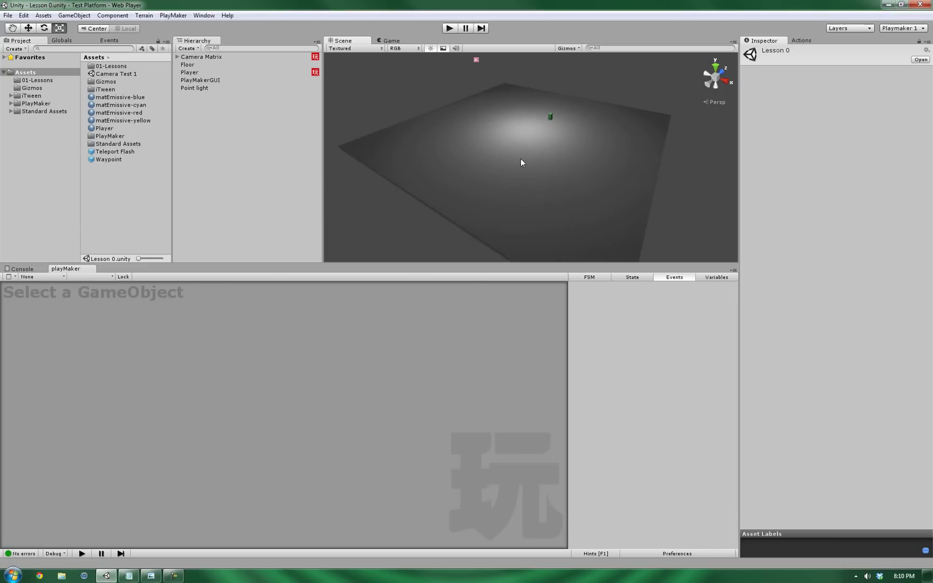
- Frame the Floor in the scene view and inspect the Player and Point light objects
{"action": "left_click", "coordinate": [521, 162]}
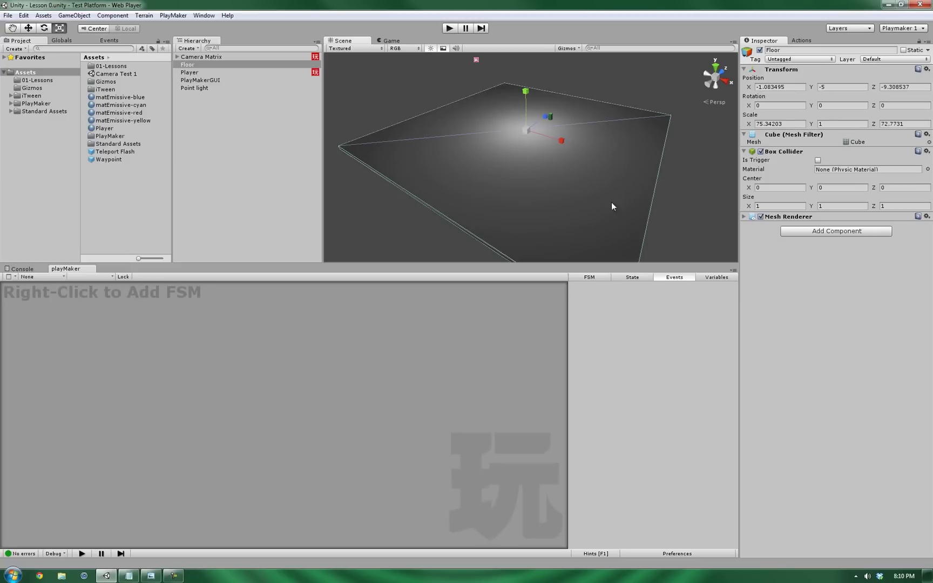
{"action": "key", "text": "f"}
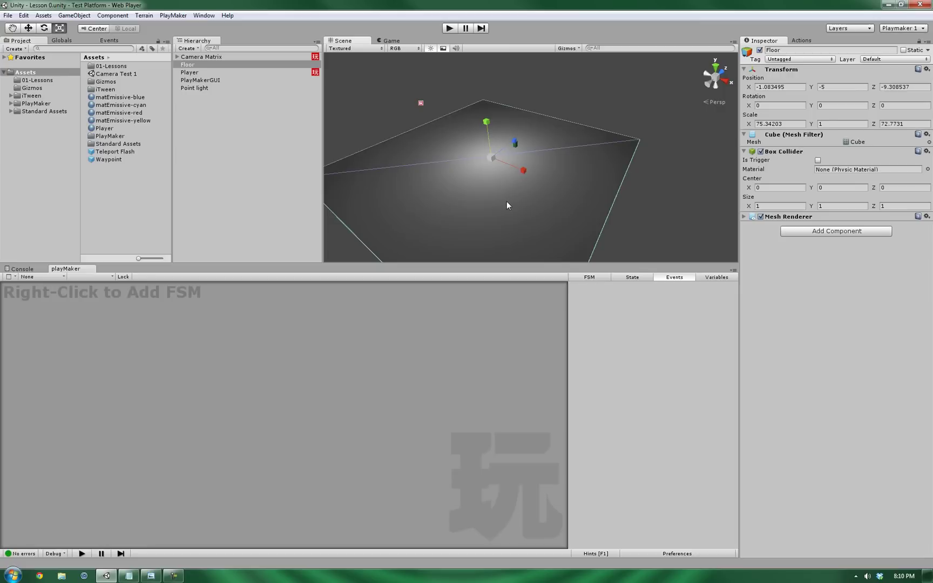
{"action": "left_click_drag", "start_coordinate": [507, 201], "coordinate": [470, 193], "text": "alt"}
{"action": "left_click", "coordinate": [423, 175]}
{"action": "left_click", "coordinate": [443, 158]}
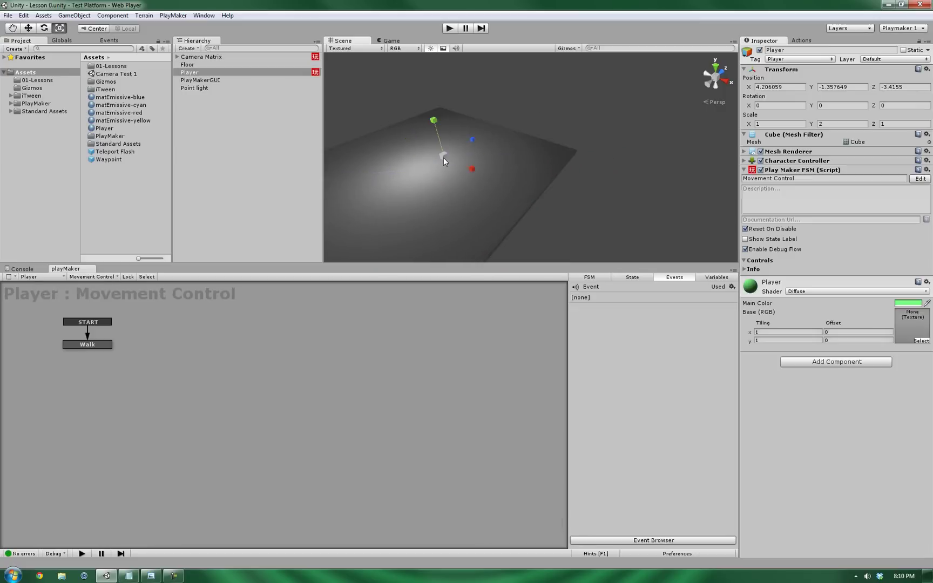
{"action": "left_click", "coordinate": [188, 89]}
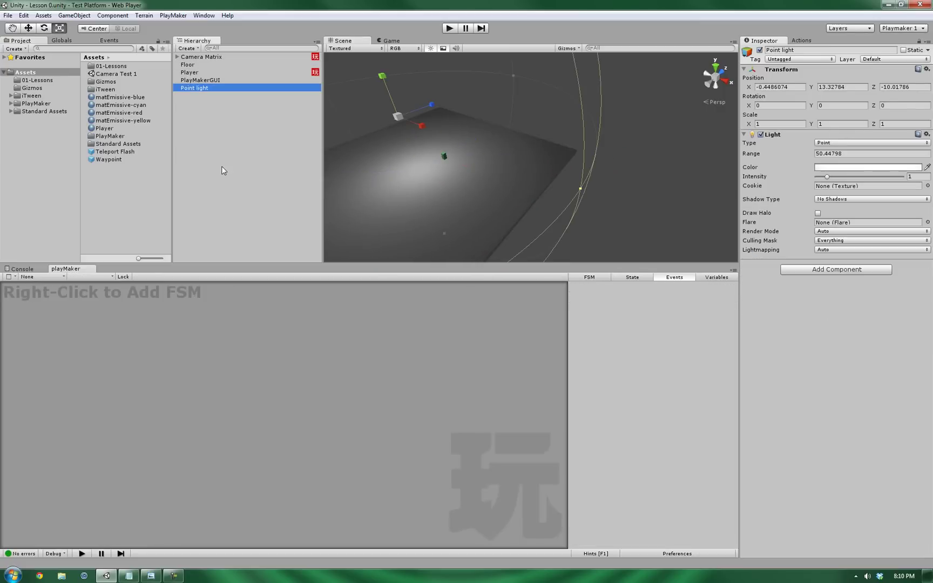
- Expand Camera Matrix to reveal its Main Camera child, selecting each in turn
{"action": "left_click", "coordinate": [191, 59]}
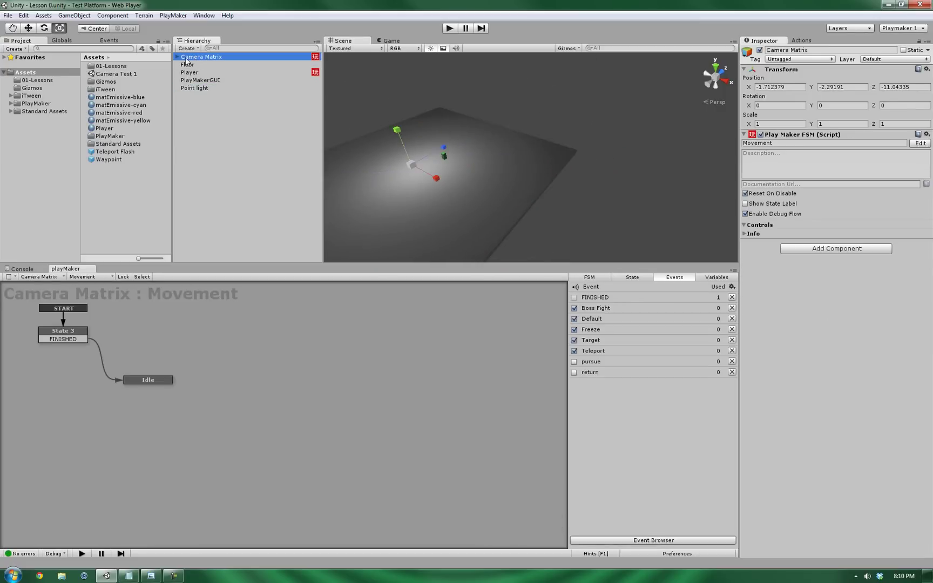
{"action": "left_click", "coordinate": [178, 58]}
{"action": "left_click_drag", "start_coordinate": [411, 169], "coordinate": [512, 189], "text": "alt"}
{"action": "left_click", "coordinate": [193, 59]}
{"action": "left_click", "coordinate": [207, 64]}
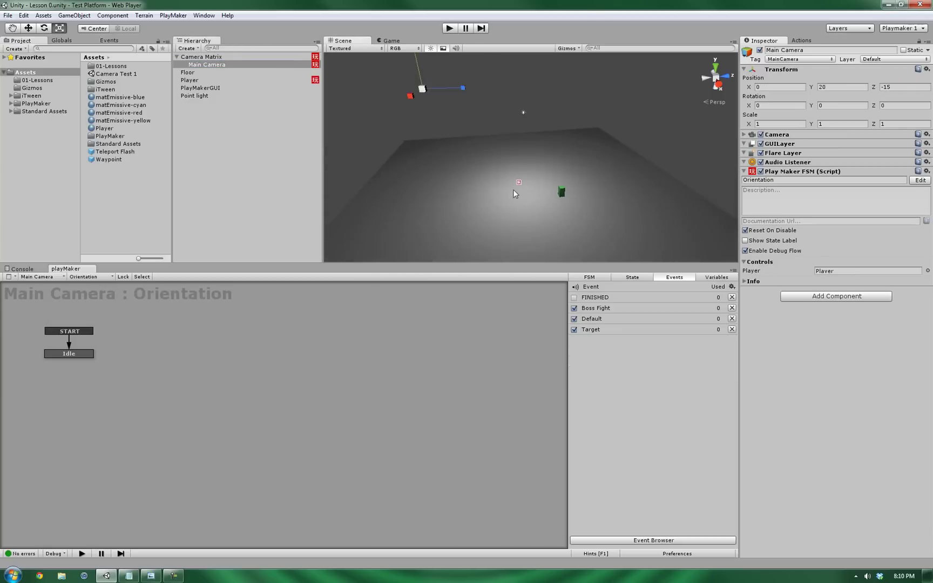
{"action": "left_click", "coordinate": [199, 57]}
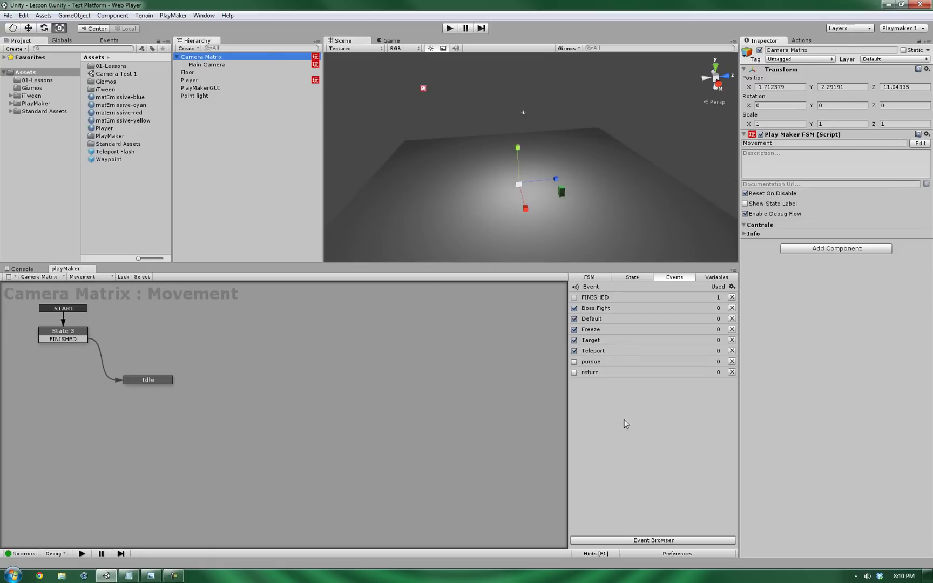
- Inspect the Move Towards action in Camera Matrix's Idle state
{"action": "left_click", "coordinate": [631, 277]}
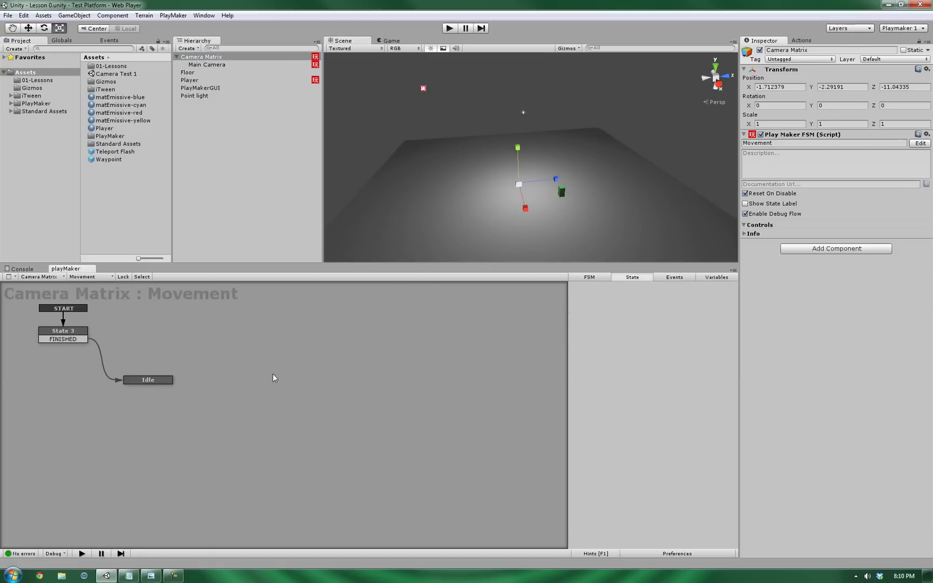
{"action": "left_click", "coordinate": [138, 383]}
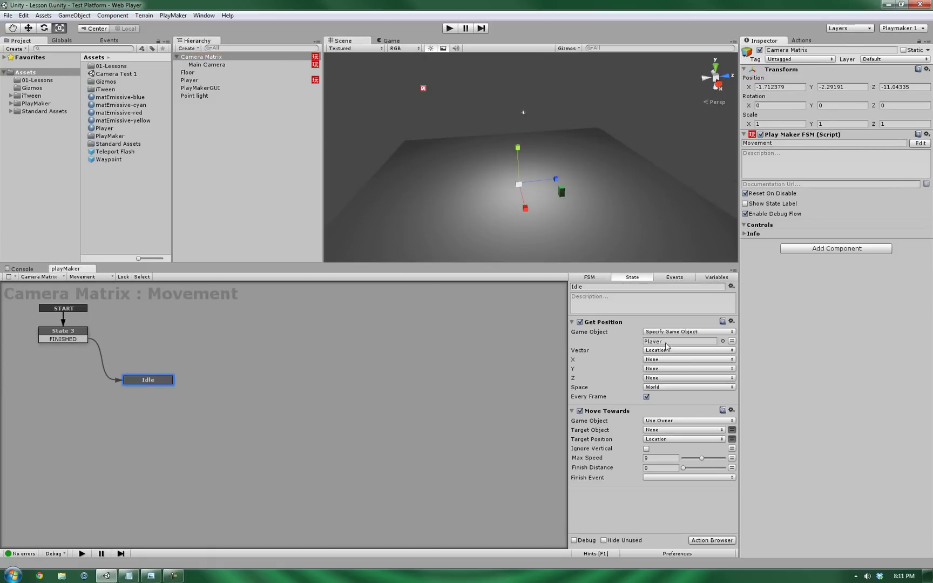
{"action": "left_click", "coordinate": [605, 413]}
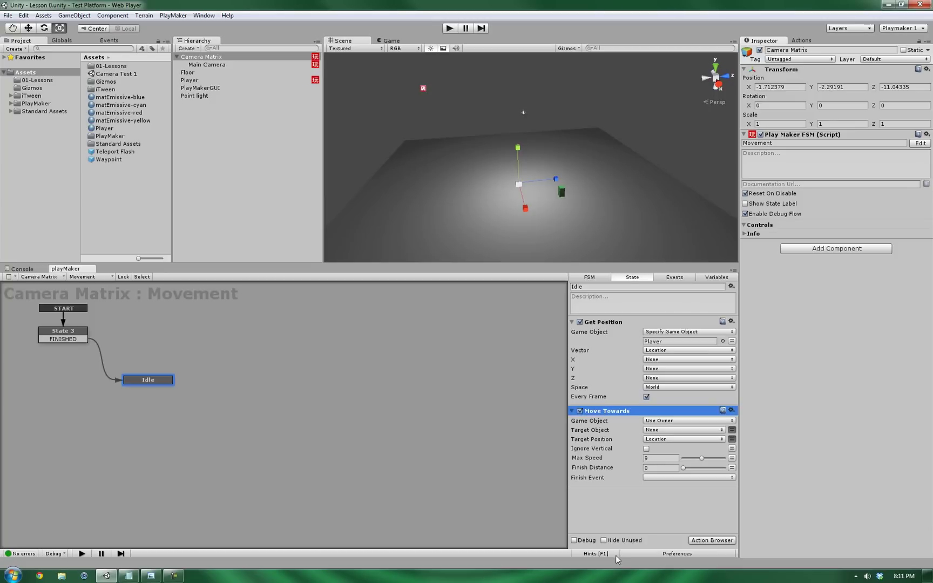
- Check Main Camera's Look At action, then display the Player's Walk state actions
{"action": "left_click", "coordinate": [207, 65]}
{"action": "left_click", "coordinate": [79, 358]}
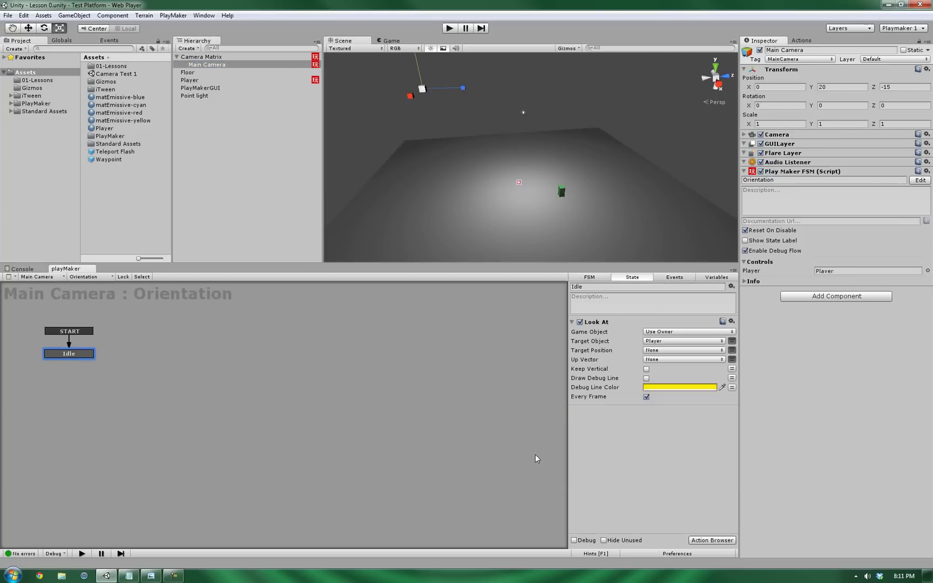
{"action": "left_click", "coordinate": [596, 322]}
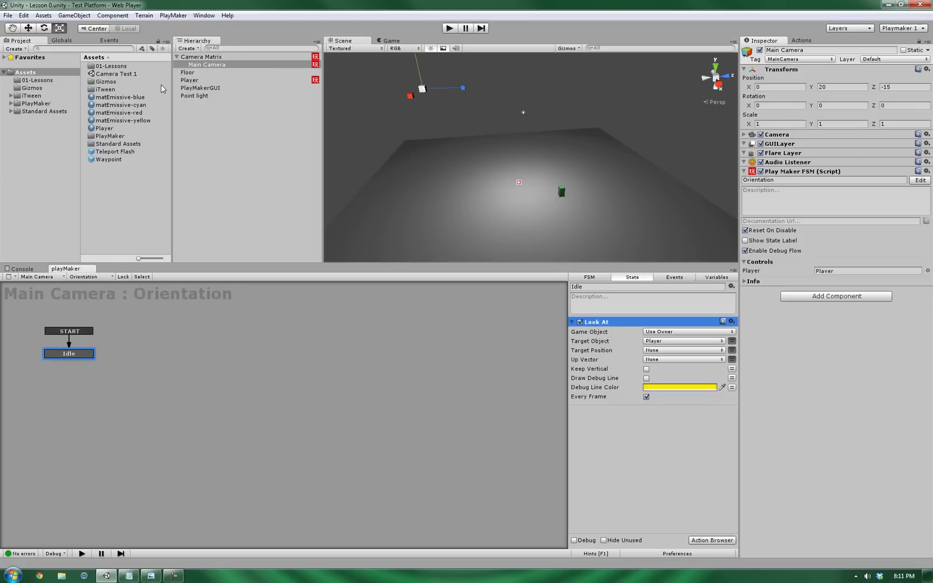
{"action": "left_click", "coordinate": [189, 80]}
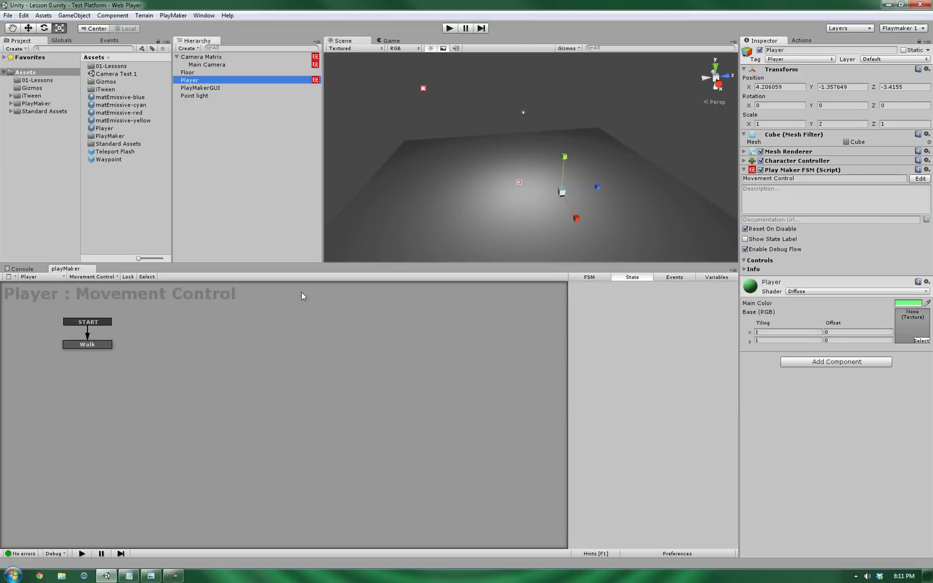
{"action": "left_click", "coordinate": [88, 346]}
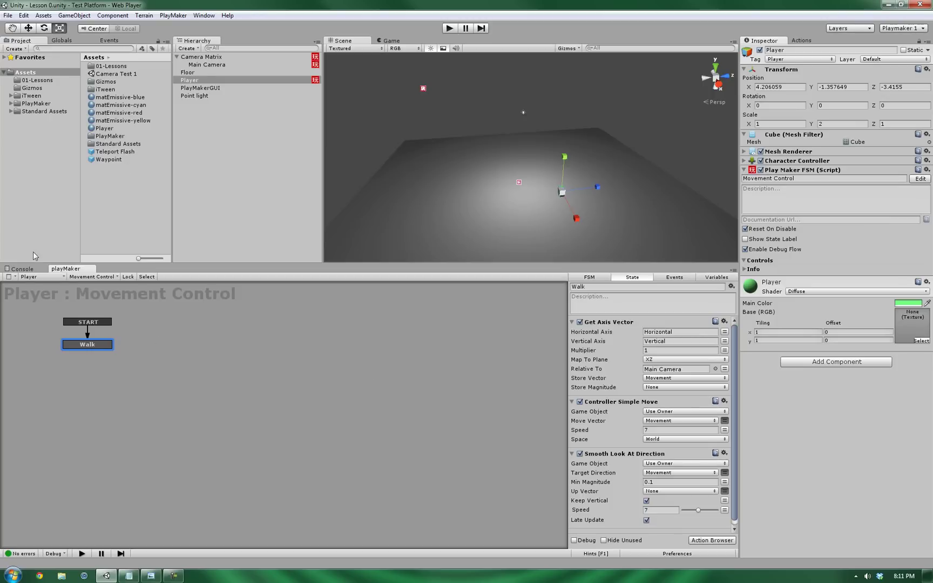
- Add a new Cylinder to the scene
{"action": "middle_click_drag", "start_coordinate": [489, 187], "coordinate": [544, 182]}
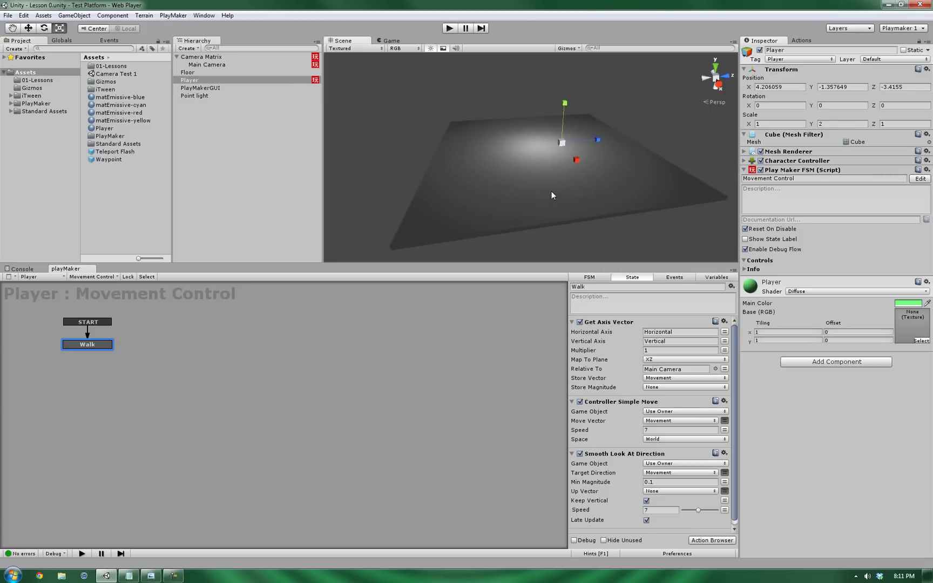
{"action": "left_click", "coordinate": [72, 16]}
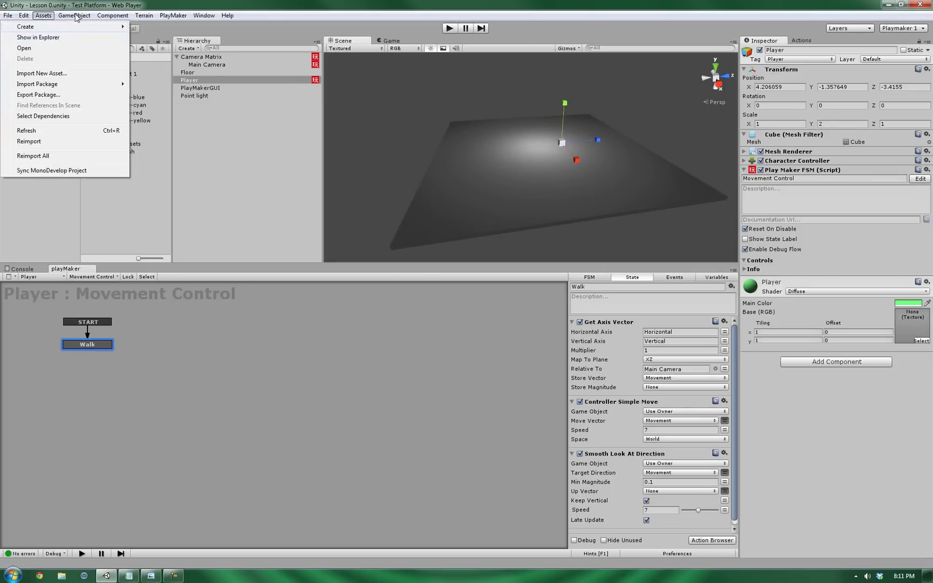
{"action": "mouse_move", "coordinate": [57, 38]}
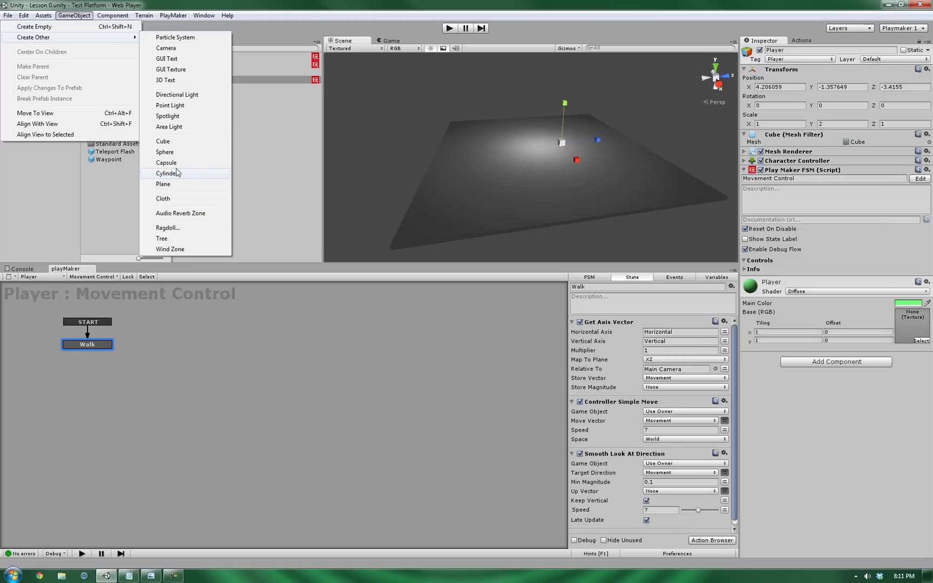
{"action": "left_click", "coordinate": [169, 174]}
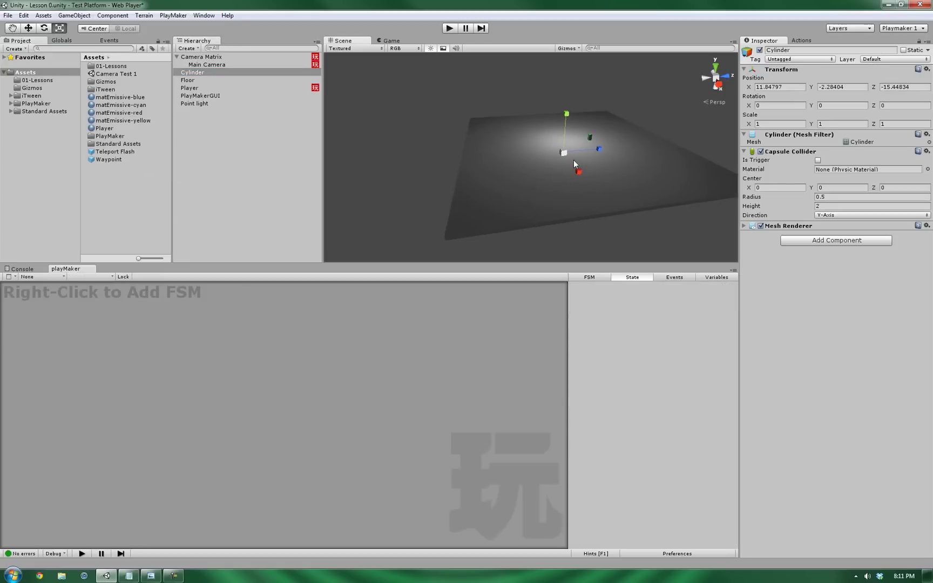
- Flatten the cylinder into a disc about 18.64 × 0.174 × 18.64 and position it on the floor
{"action": "left_click_drag", "start_coordinate": [560, 153], "coordinate": [561, 188]}
{"action": "left_click_drag", "start_coordinate": [567, 117], "coordinate": [606, 224]}
{"action": "key", "text": "w"}
{"action": "left_click", "coordinate": [59, 28]}
{"action": "left_click_drag", "start_coordinate": [531, 169], "coordinate": [549, 187]}
{"action": "key", "text": "w"}
- Apply the matEmissive-yellow material to the cylinder
{"action": "left_click", "coordinate": [124, 121]}
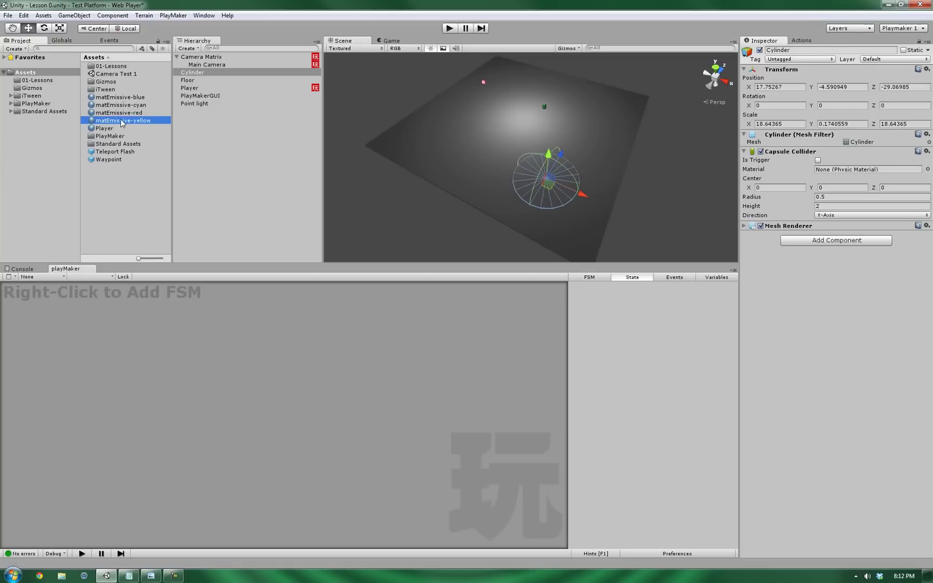
{"action": "left_click", "coordinate": [816, 60]}
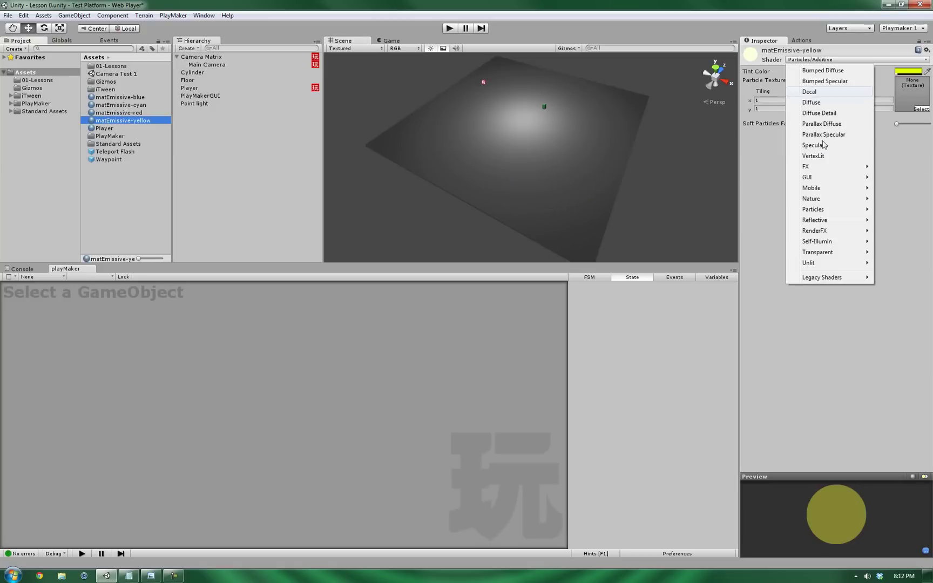
{"action": "mouse_move", "coordinate": [811, 214]}
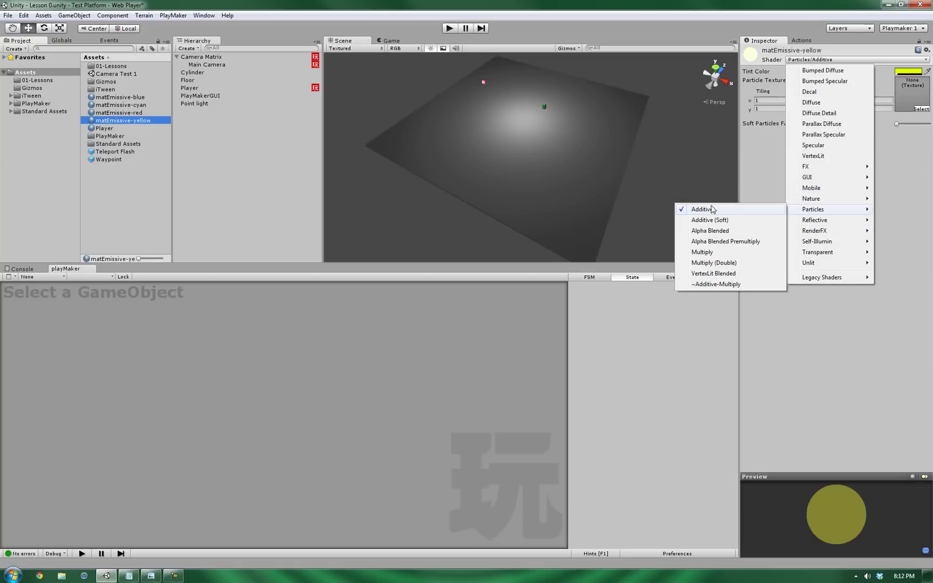
{"action": "left_click", "coordinate": [116, 120]}
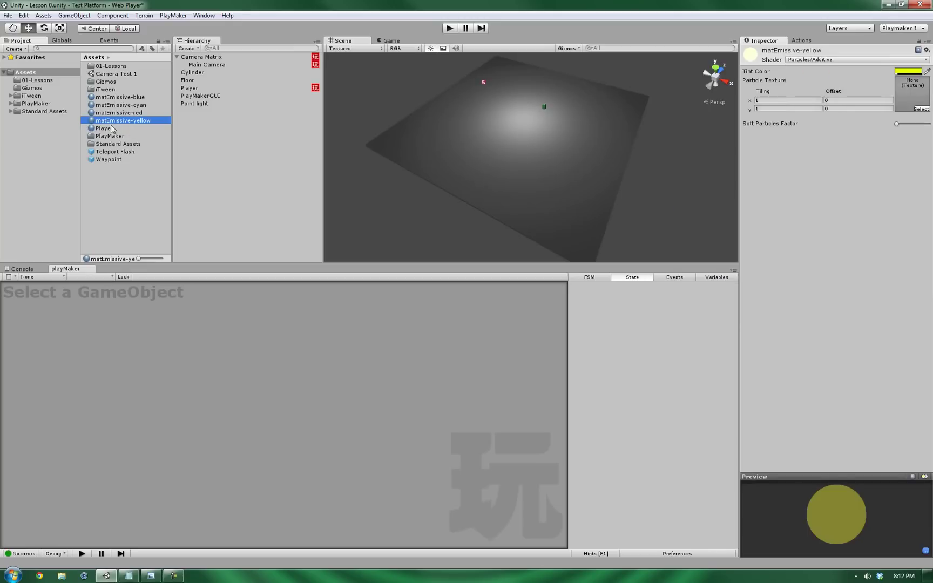
{"action": "left_click_drag", "start_coordinate": [115, 121], "coordinate": [572, 179]}
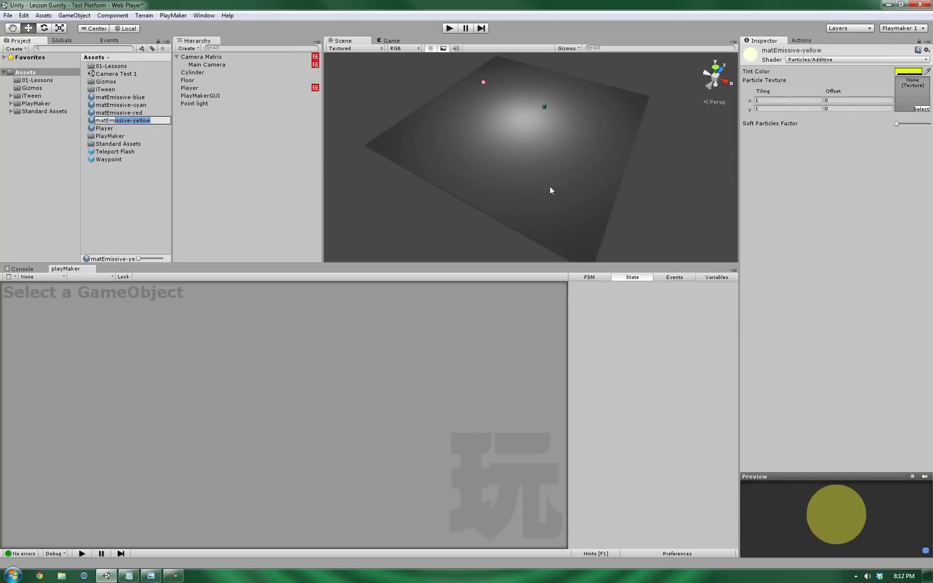
{"action": "left_click", "coordinate": [115, 123]}
{"action": "left_click_drag", "start_coordinate": [108, 120], "coordinate": [545, 177]}
{"action": "left_click", "coordinate": [545, 177]}
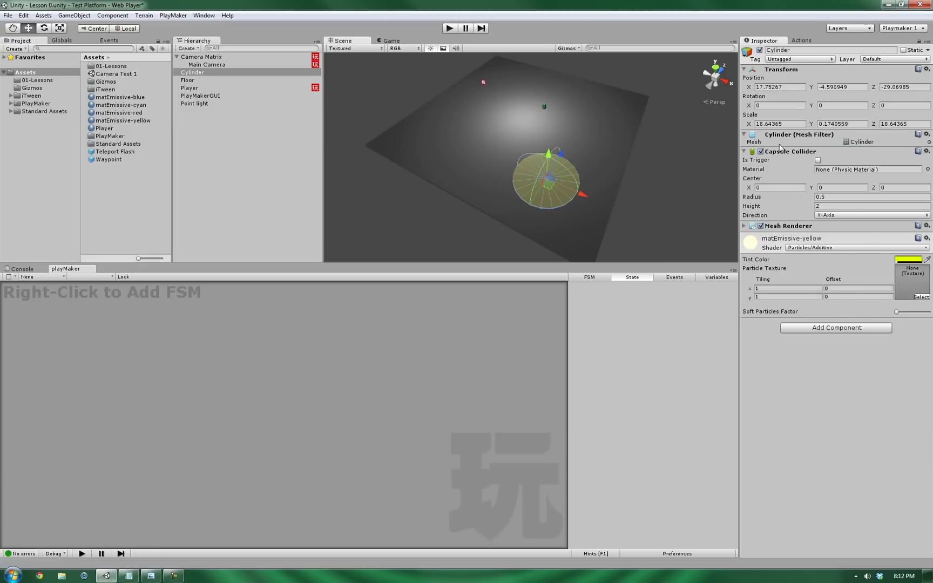
- Turn on Is Trigger for the cylinder's Capsule Collider
{"action": "left_click_drag", "start_coordinate": [604, 206], "coordinate": [693, 150], "text": "alt"}
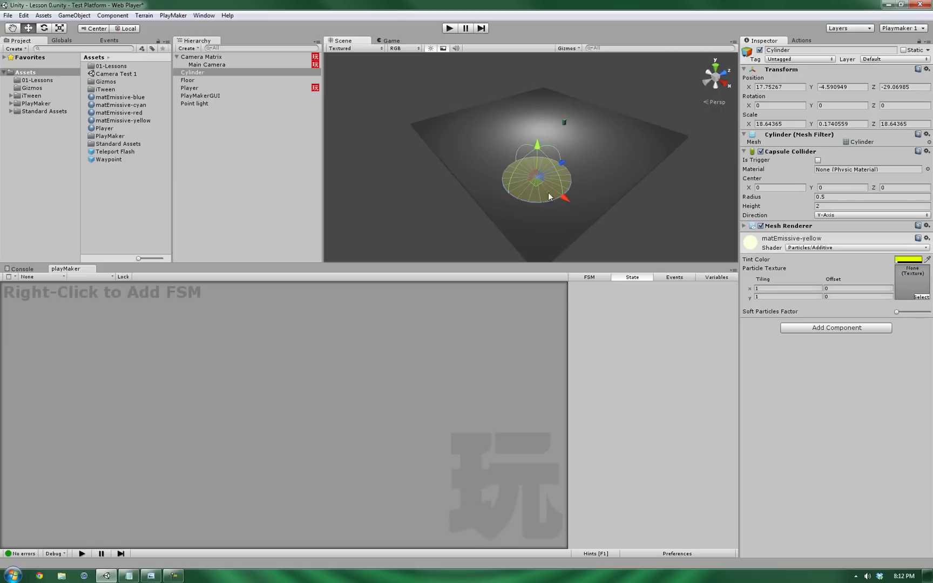
{"action": "left_click_drag", "start_coordinate": [556, 197], "coordinate": [594, 173], "text": "alt"}
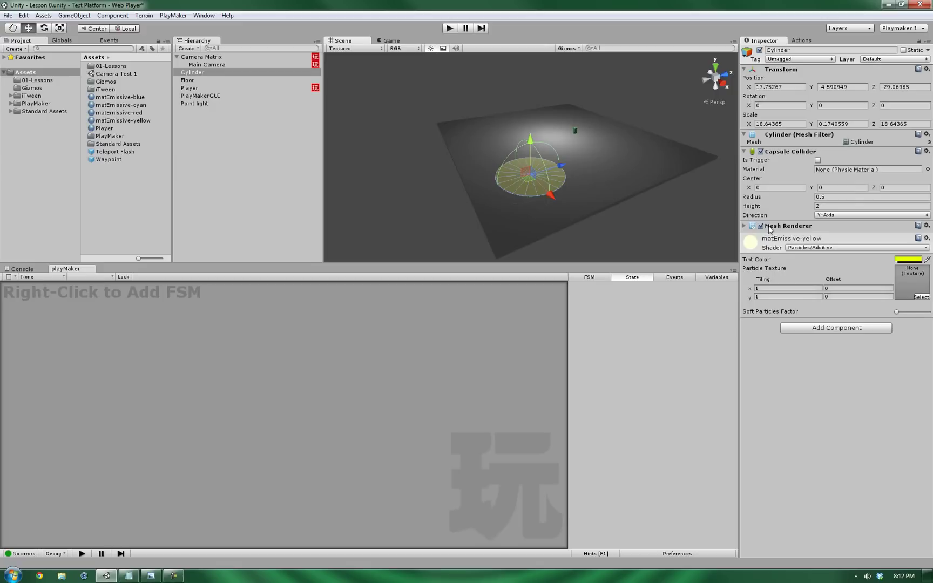
{"action": "left_click", "coordinate": [761, 226]}
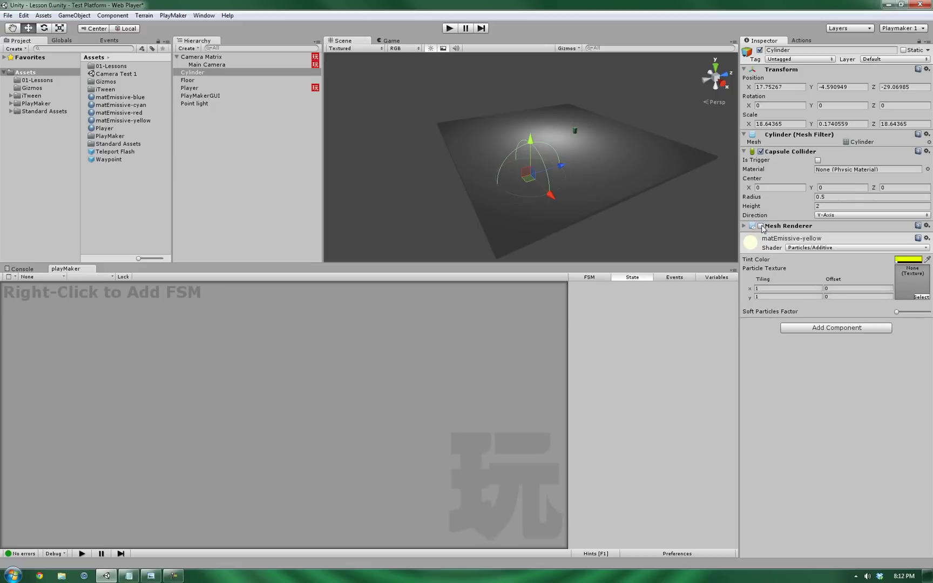
{"action": "left_click", "coordinate": [760, 226]}
{"action": "right_click", "coordinate": [781, 136]}
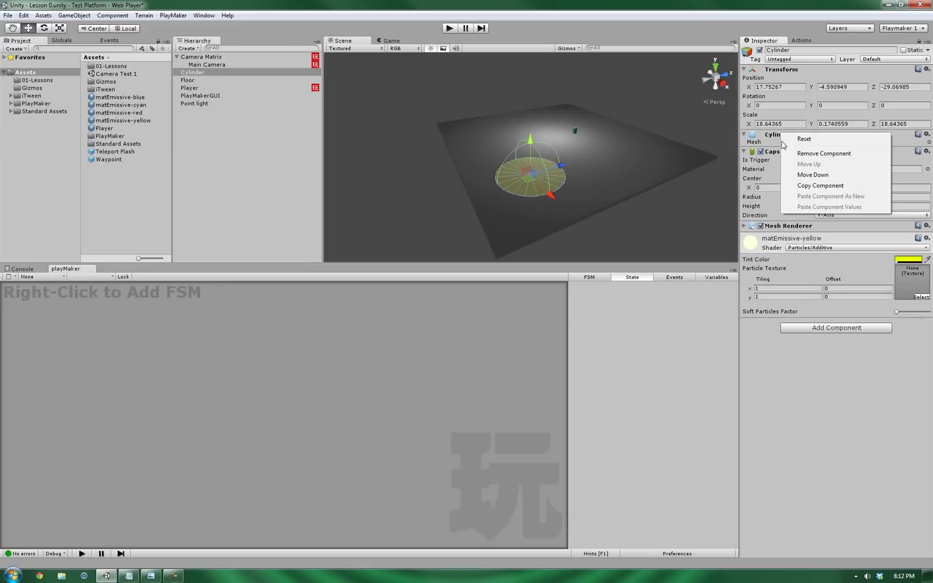
{"action": "left_click", "coordinate": [783, 138]}
{"action": "left_click", "coordinate": [783, 136]}
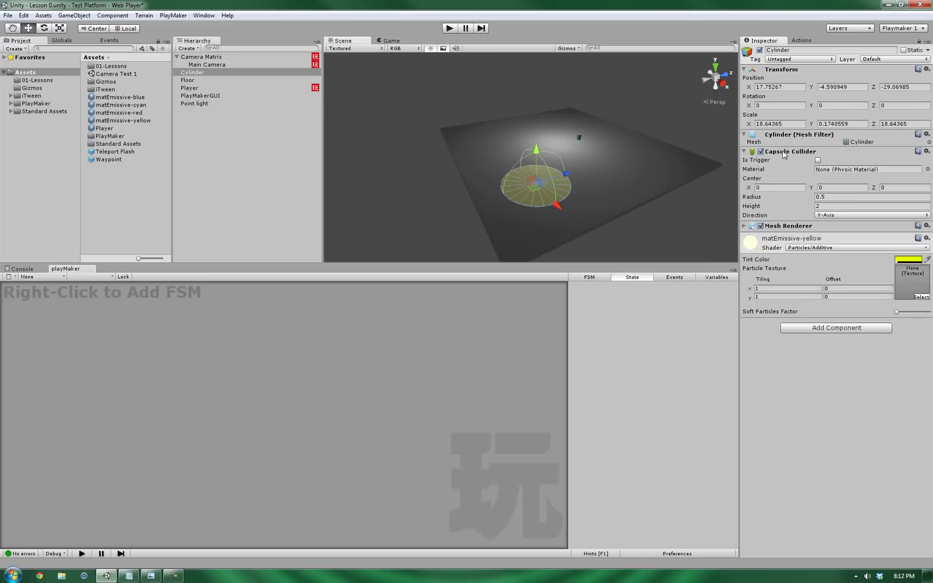
{"action": "left_click", "coordinate": [818, 160]}
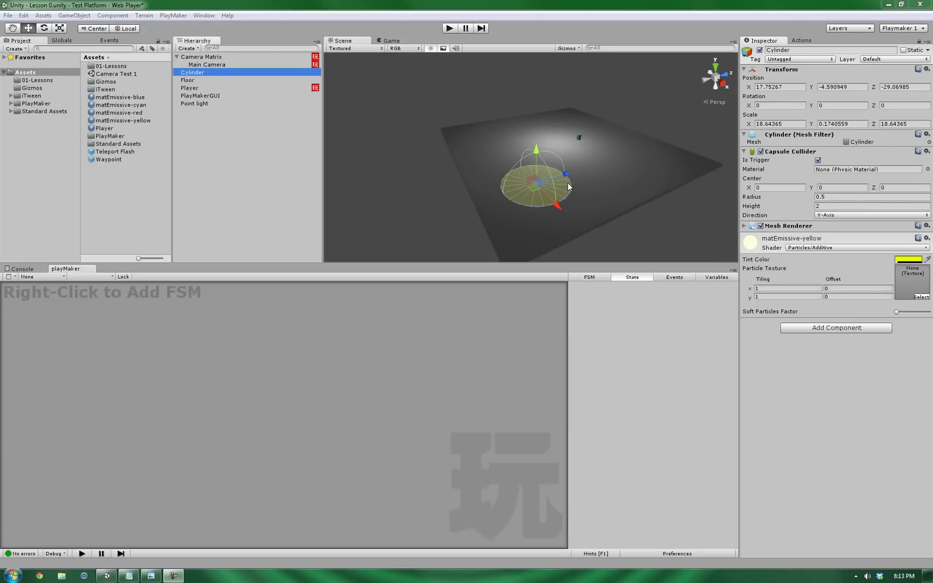
- Add a second PlayMaker FSM component to the Player
{"action": "left_click", "coordinate": [190, 92]}
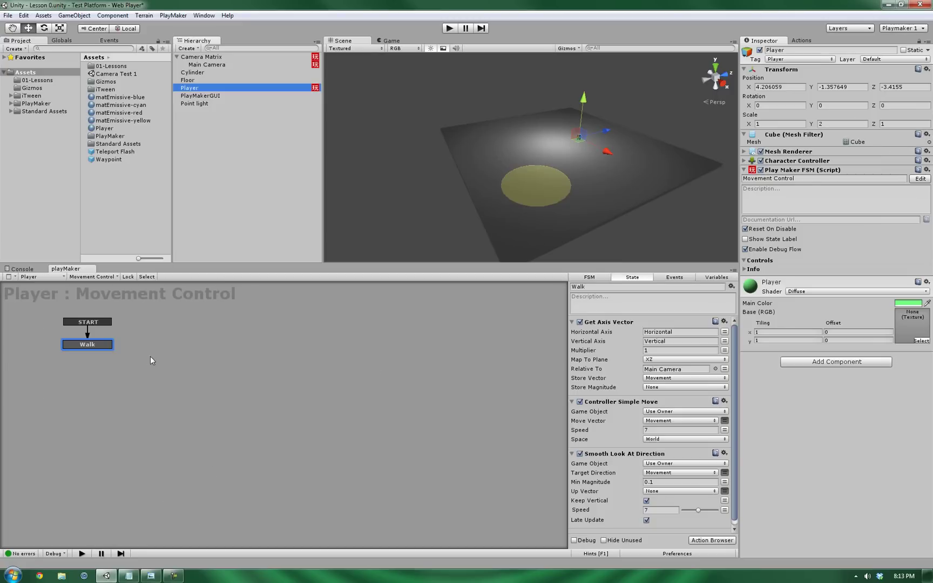
{"action": "right_click", "coordinate": [167, 371]}
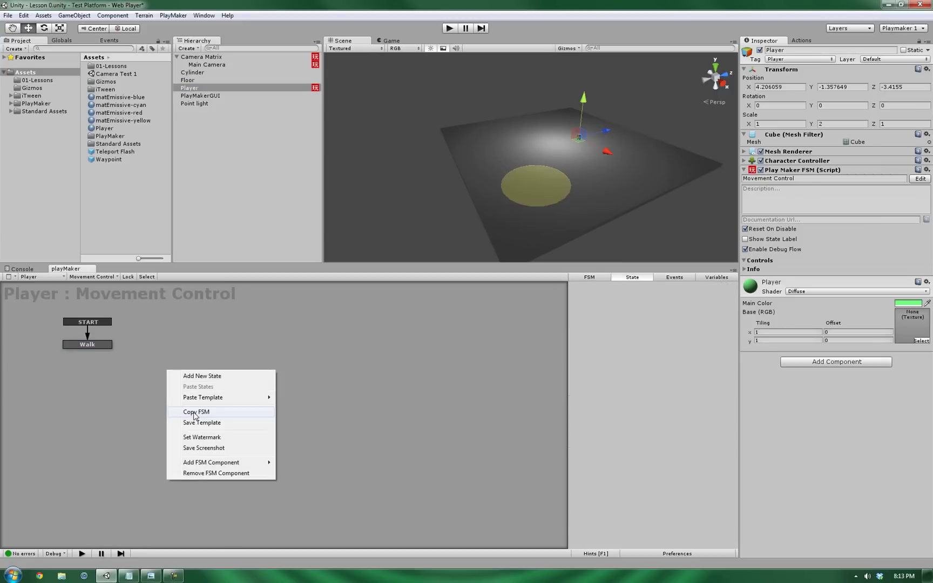
{"action": "mouse_move", "coordinate": [189, 463]}
{"action": "left_click", "coordinate": [147, 465]}
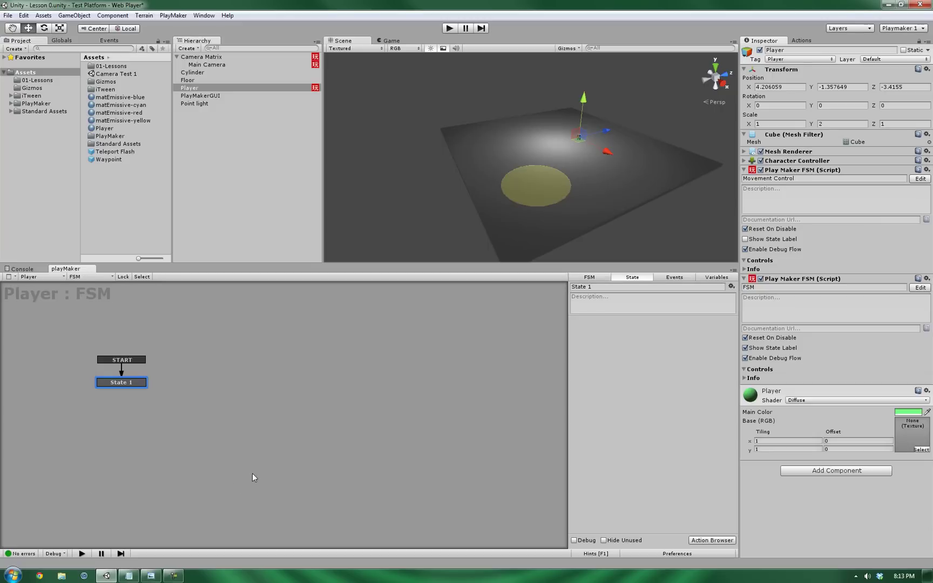
- Name the new FSM 'Camera Trigger' and rename its first state 'Idle'
{"action": "left_click", "coordinate": [596, 287]}
{"action": "left_click", "coordinate": [804, 288]}
{"action": "type", "text": "Camera Trigger"}
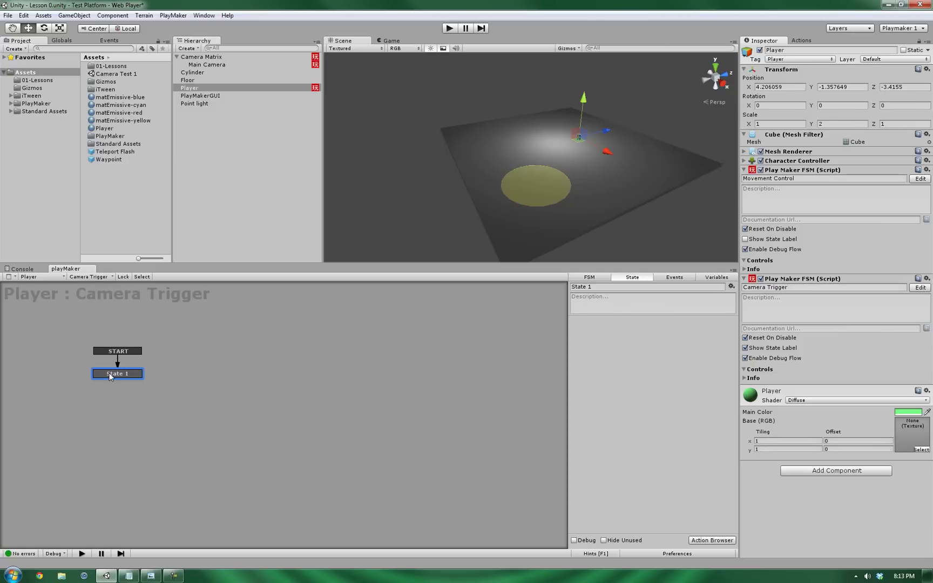
{"action": "left_click", "coordinate": [619, 288]}
{"action": "type", "text": "Idle"}
{"action": "left_click_drag", "start_coordinate": [120, 373], "coordinate": [111, 373]}
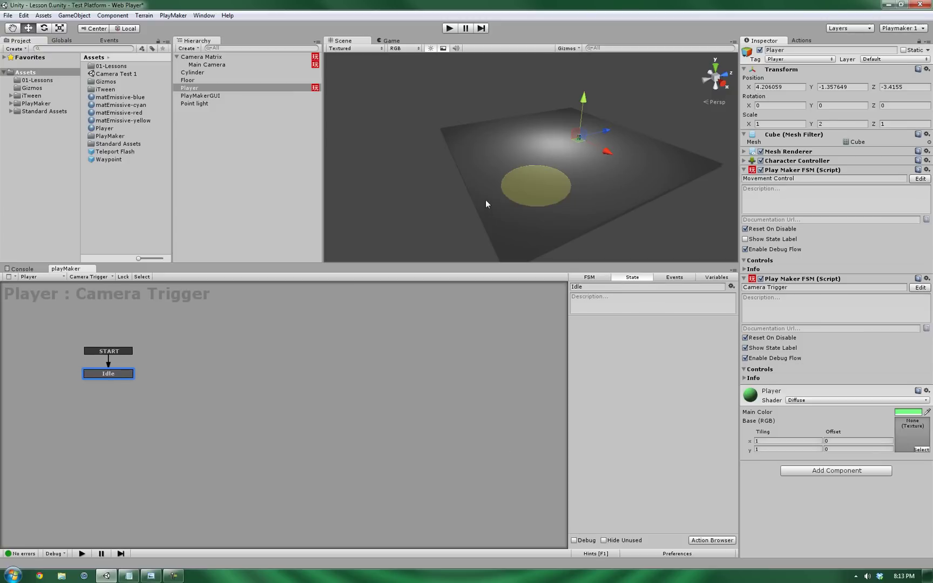
{"action": "left_click", "coordinate": [521, 190]}
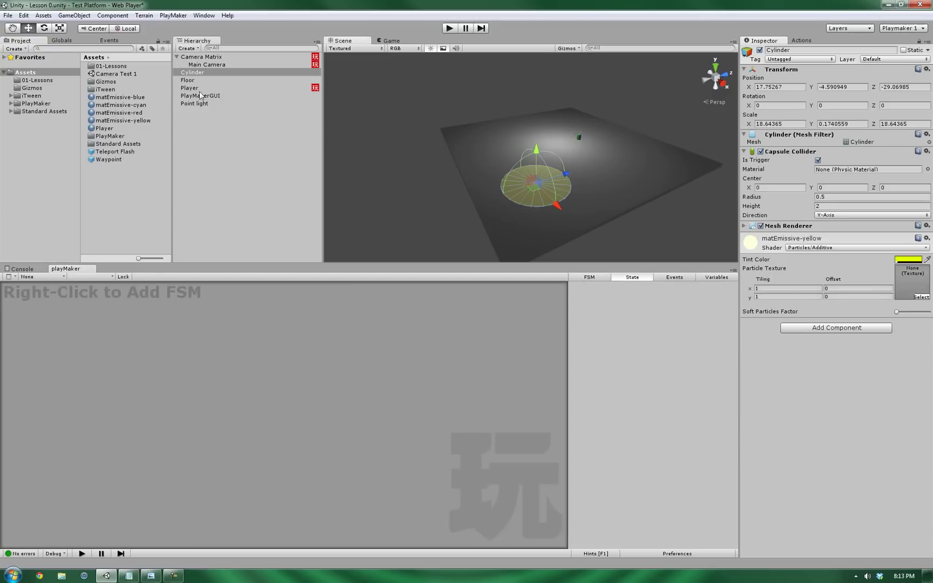
{"action": "left_click", "coordinate": [189, 88]}
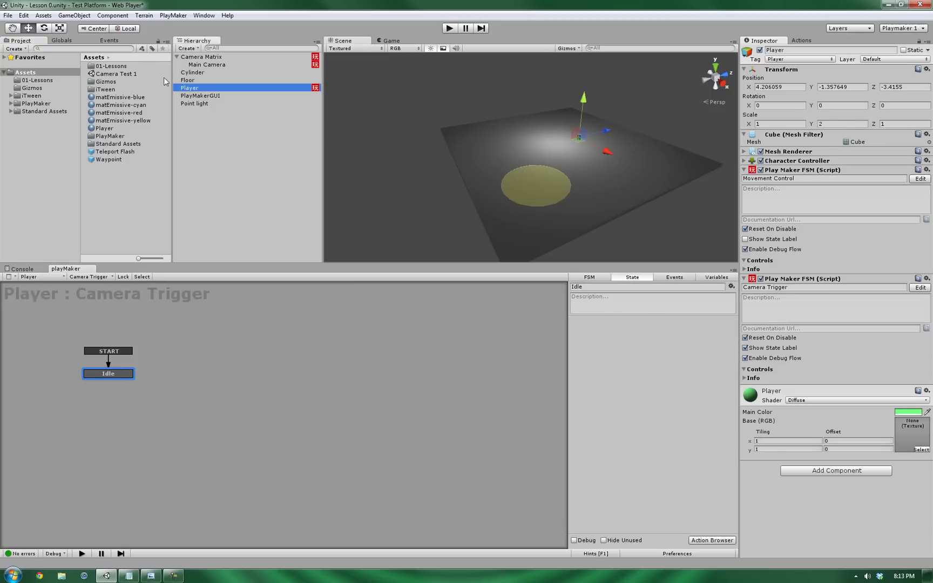
{"action": "left_click_drag", "start_coordinate": [108, 372], "coordinate": [100, 371]}
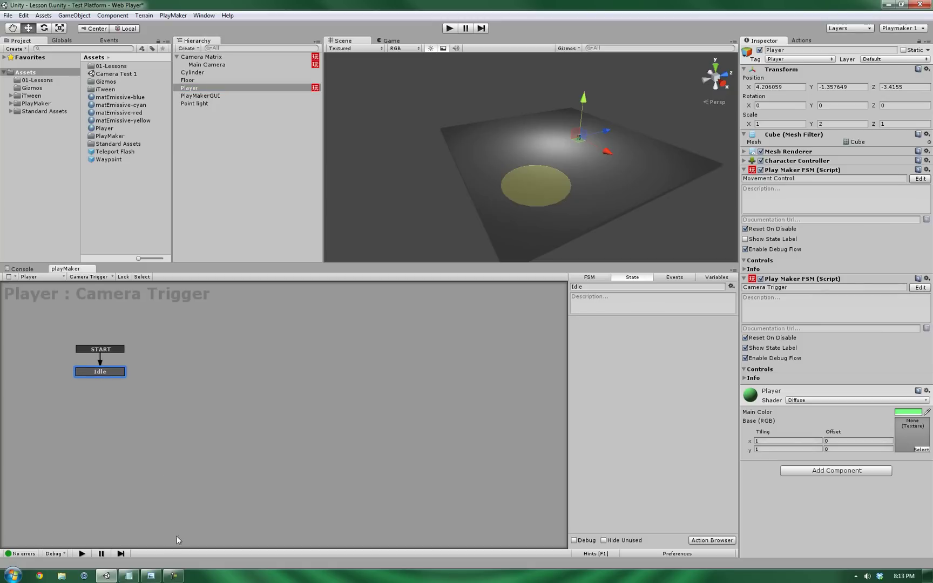
- Add a Trigger Event action and a TRIGGER ENTER transition to the Idle state
{"action": "left_click", "coordinate": [802, 41]}
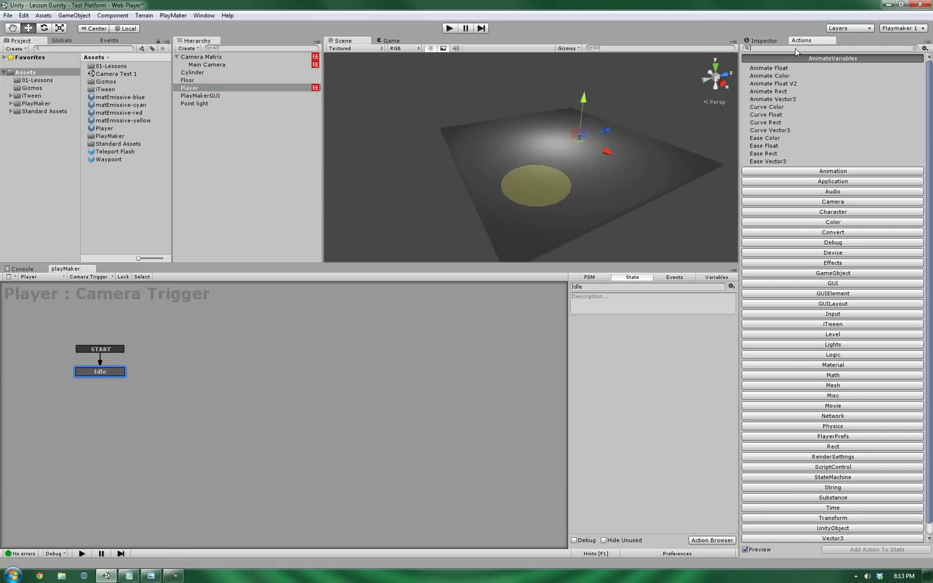
{"action": "type", "text": "trigger"}
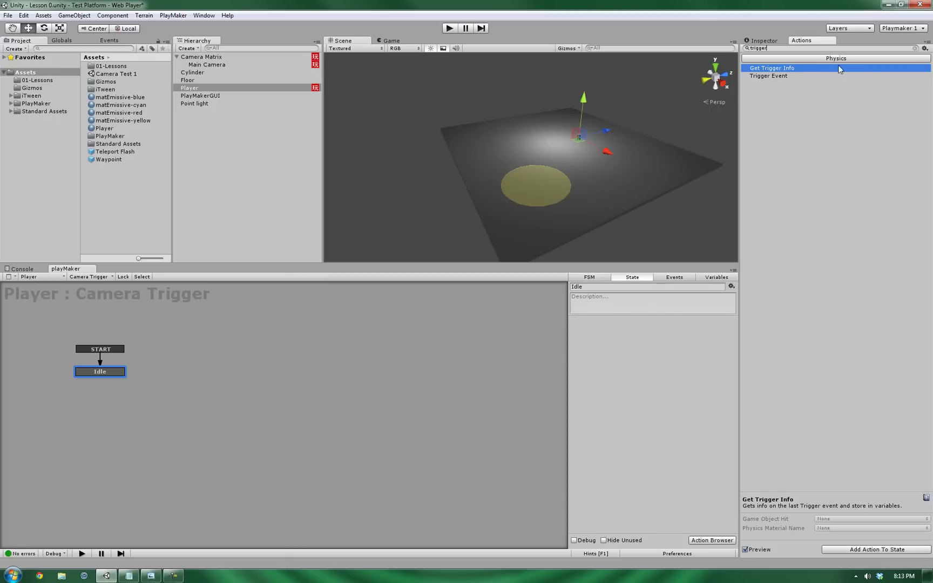
{"action": "double_click", "coordinate": [775, 79]}
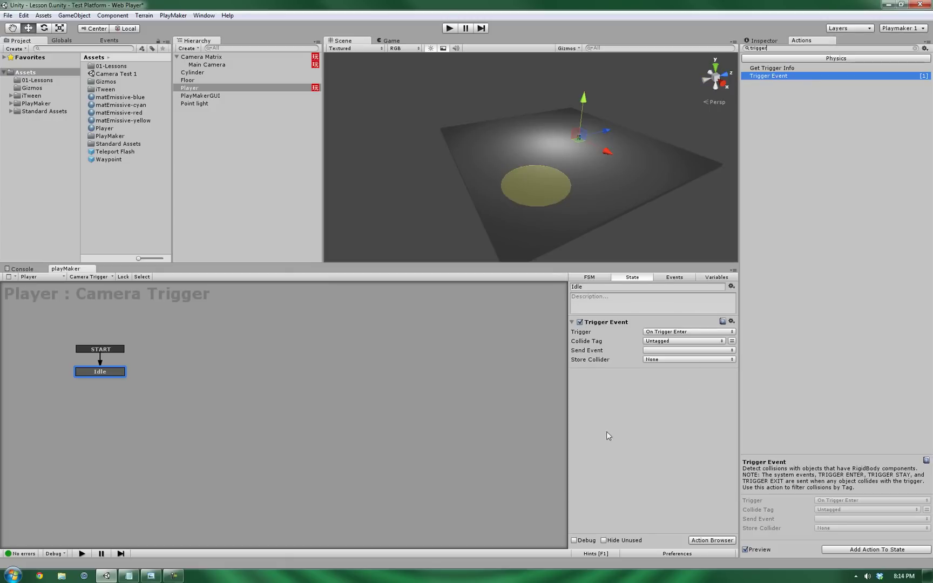
{"action": "right_click", "coordinate": [95, 374]}
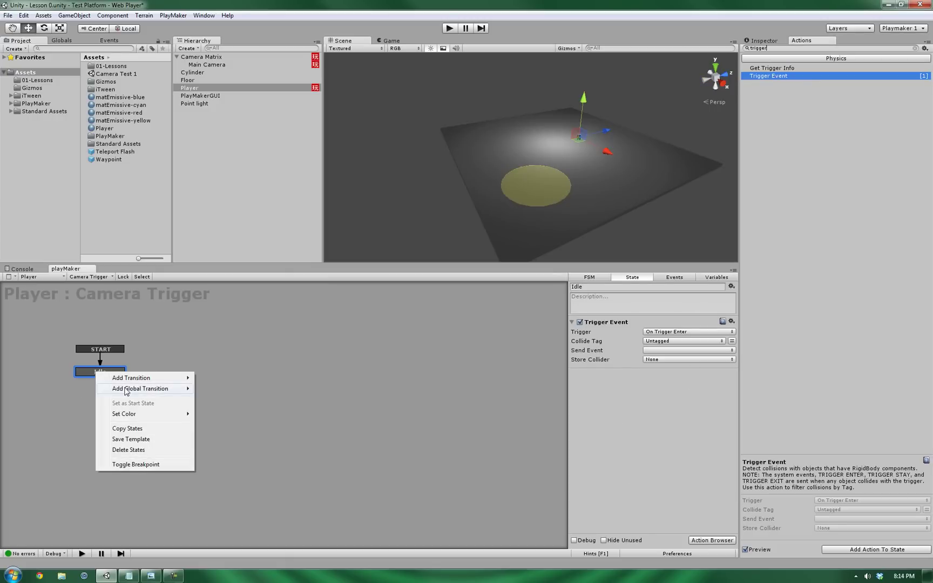
{"action": "mouse_move", "coordinate": [130, 382]}
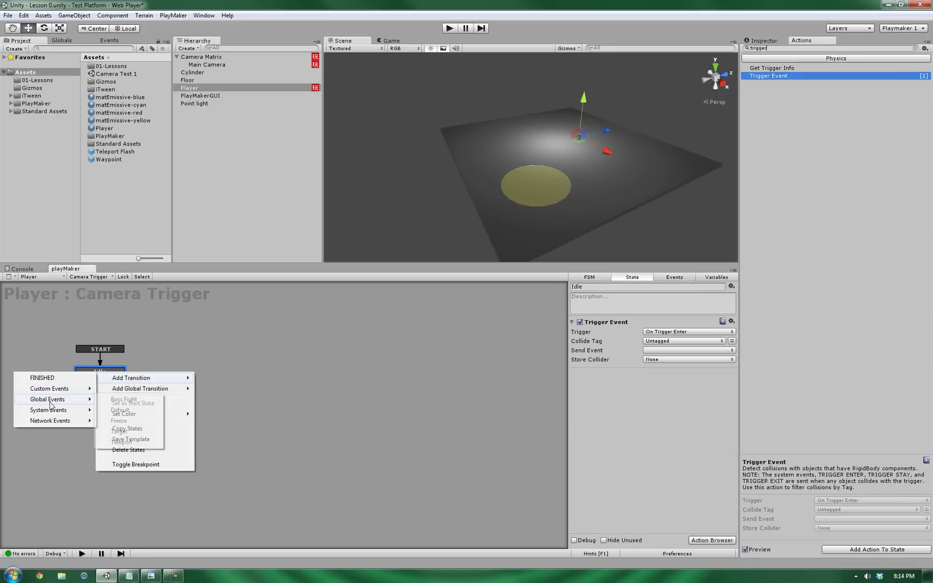
{"action": "mouse_move", "coordinate": [52, 412]}
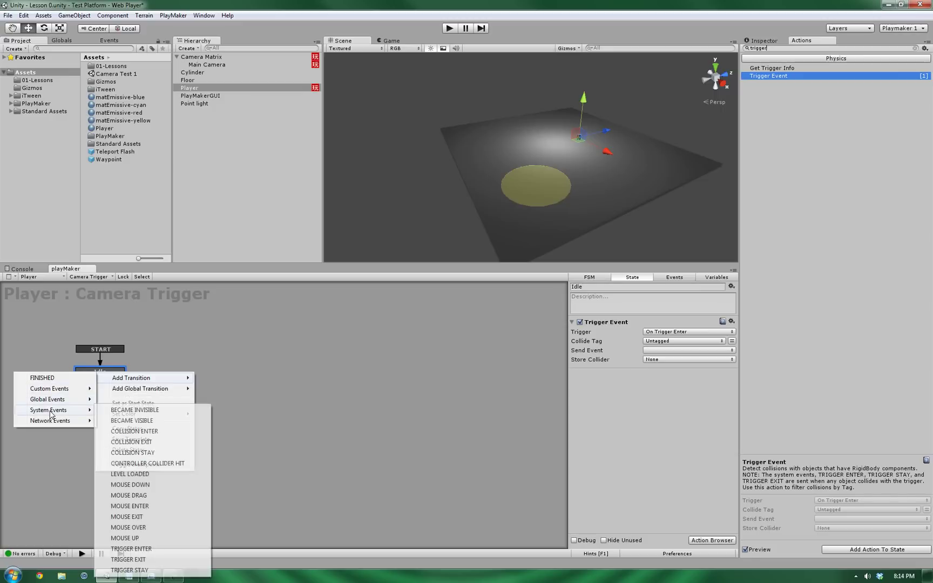
{"action": "left_click", "coordinate": [137, 549]}
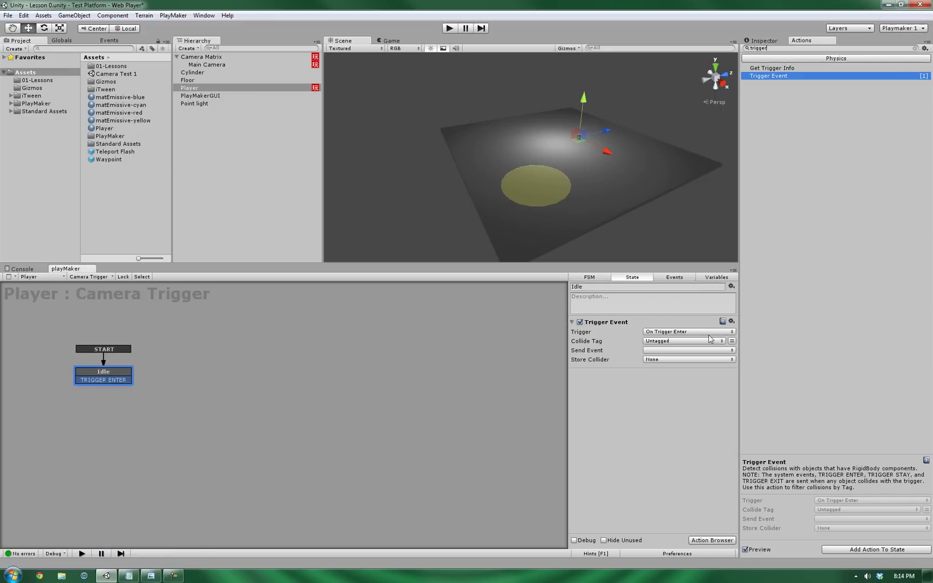
- Set the Trigger Event to send TRIGGER ENTER and collide only with the MainCamera tag
{"action": "left_click", "coordinate": [654, 351]}
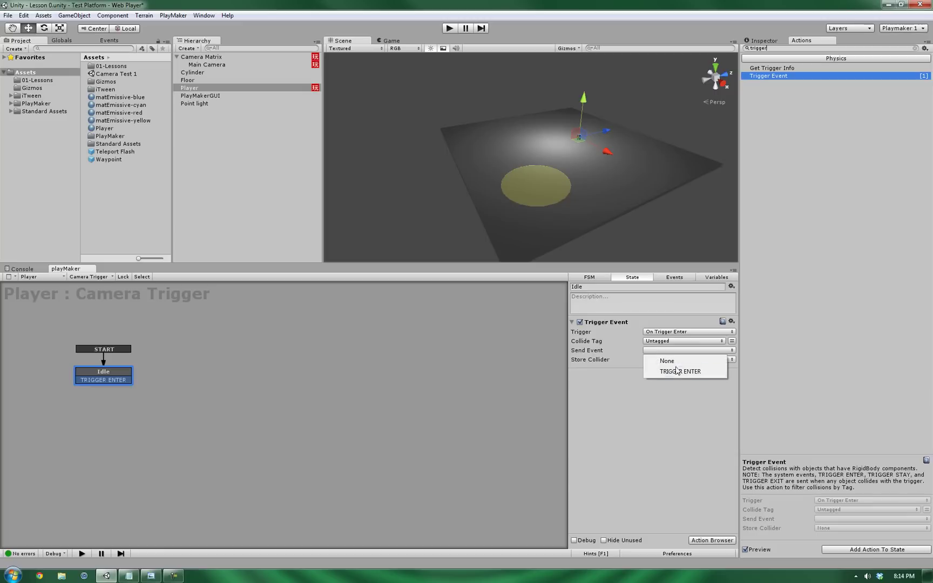
{"action": "left_click", "coordinate": [677, 372]}
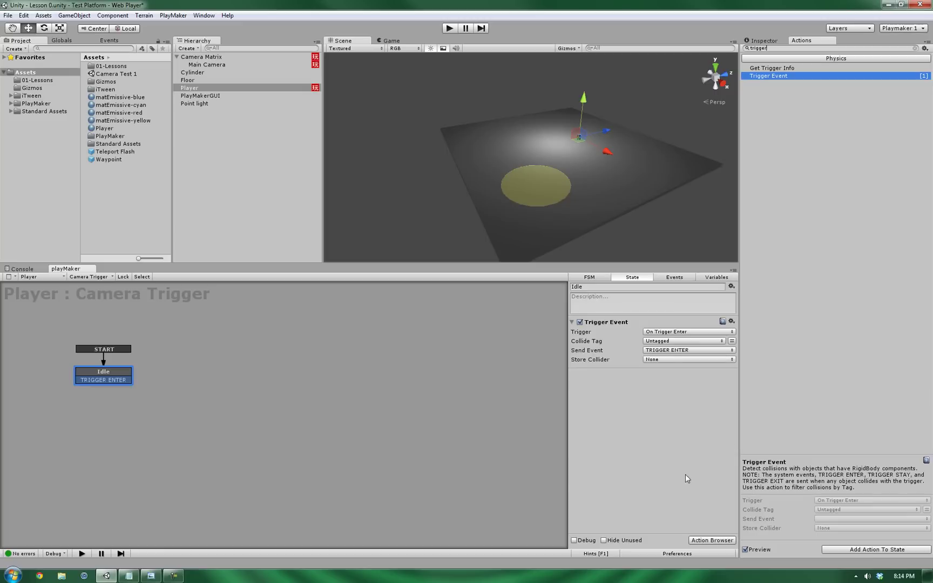
{"action": "left_click", "coordinate": [666, 341]}
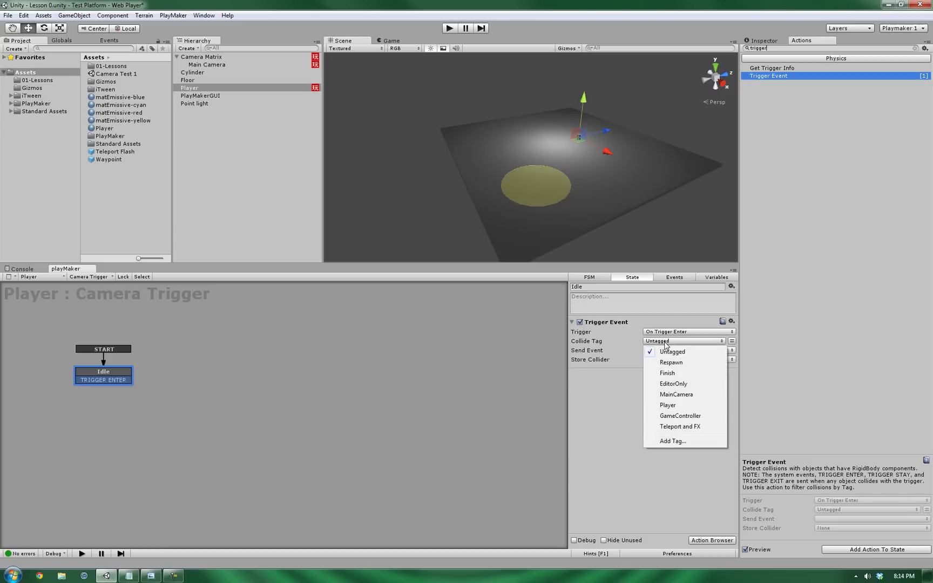
{"action": "left_click", "coordinate": [672, 395]}
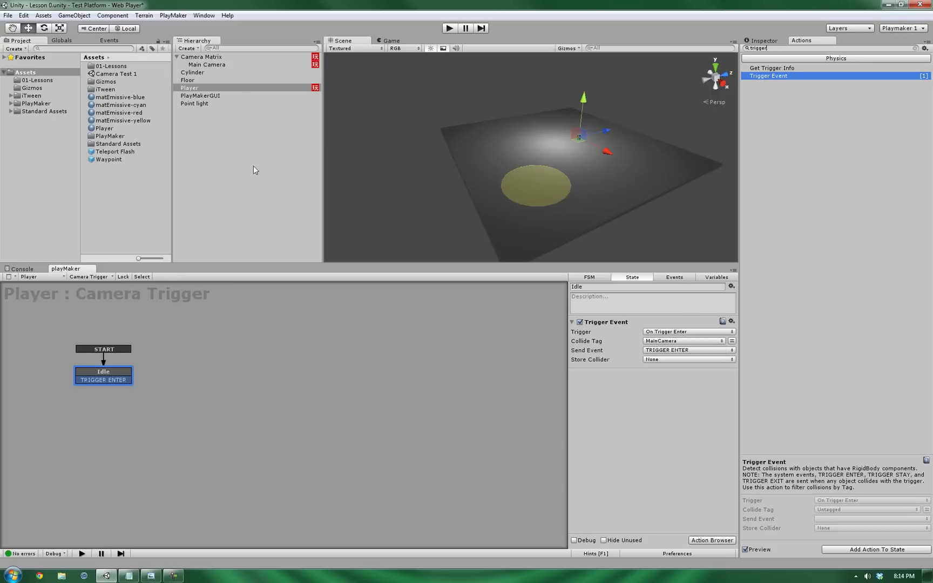
- Choose MainCamera from the Cylinder's Tag dropdown in the Inspector
{"action": "left_click", "coordinate": [190, 73]}
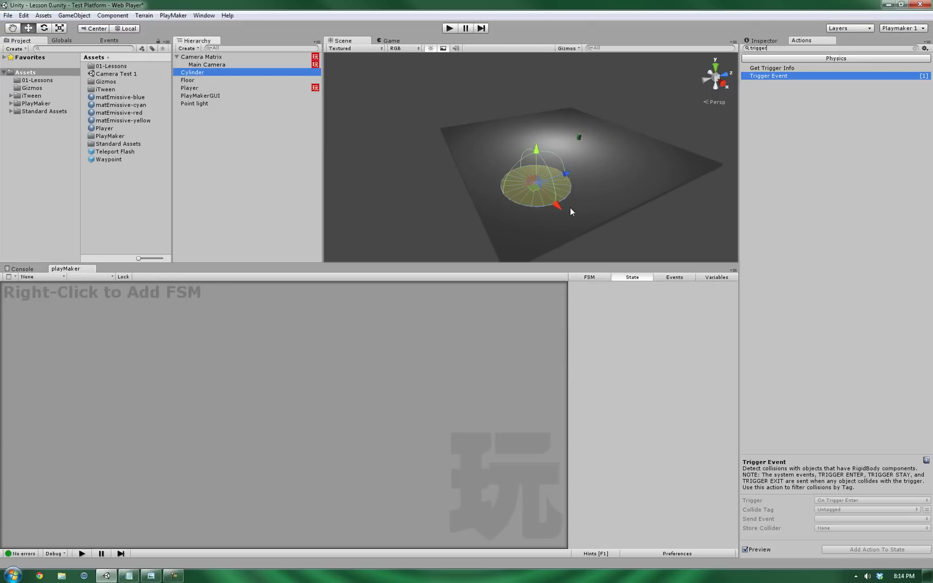
{"action": "left_click", "coordinate": [760, 41]}
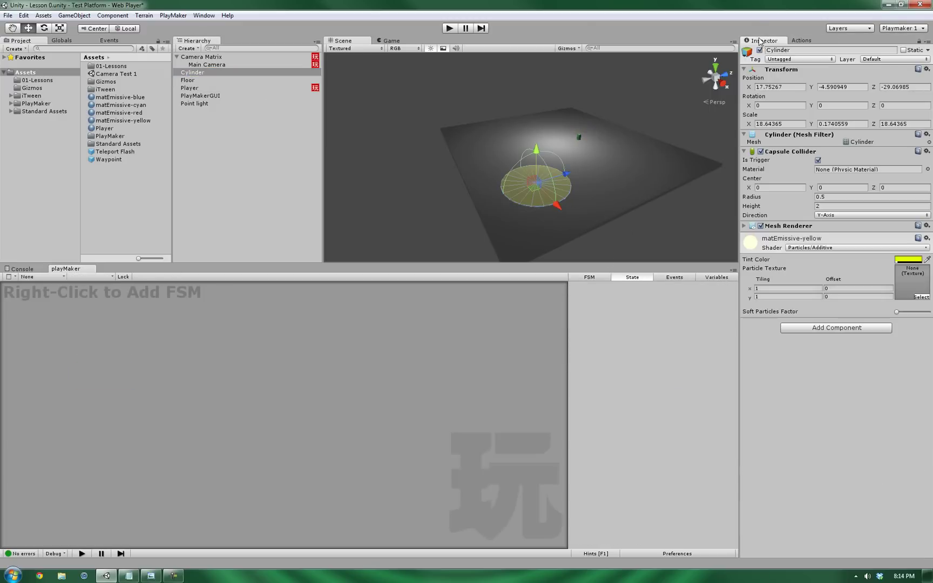
{"action": "left_click", "coordinate": [799, 59]}
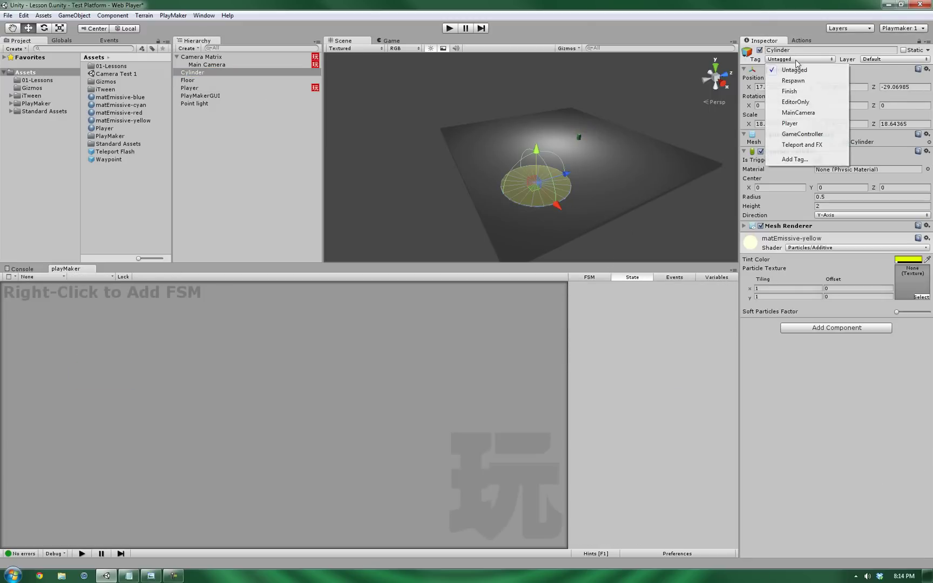
{"action": "left_click", "coordinate": [799, 113]}
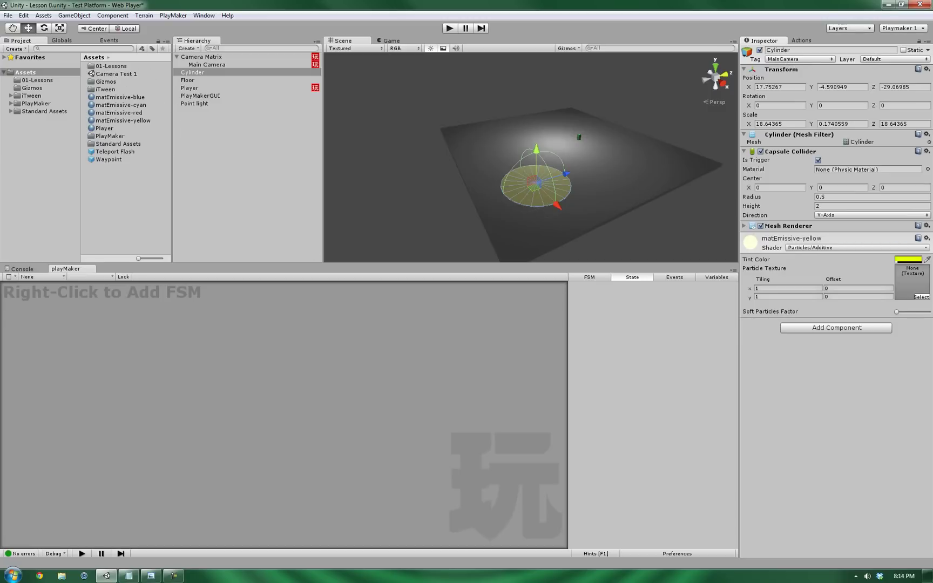
- Add a new state named 'In Trigger', reached from Idle's TRIGGER ENTER transition
{"action": "left_click", "coordinate": [194, 88]}
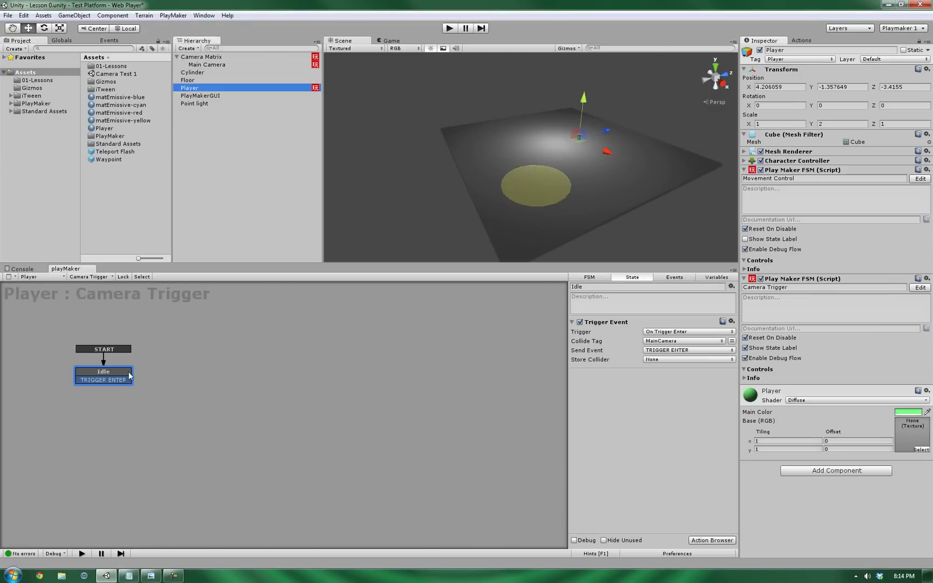
{"action": "left_click_drag", "start_coordinate": [122, 377], "coordinate": [111, 379]}
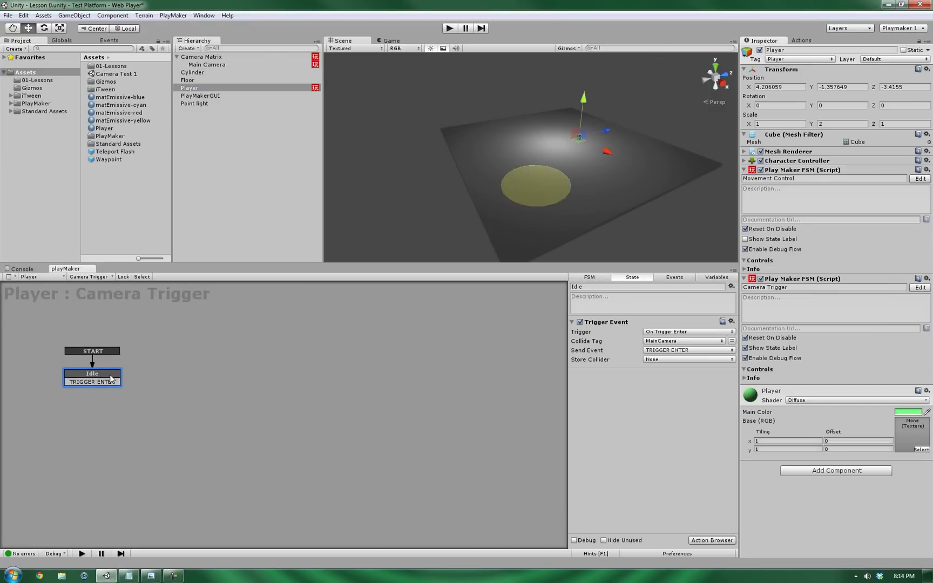
{"action": "right_click", "coordinate": [211, 391]}
{"action": "left_click", "coordinate": [224, 378]}
{"action": "left_click_drag", "start_coordinate": [98, 382], "coordinate": [252, 373]}
{"action": "left_click", "coordinate": [653, 287]}
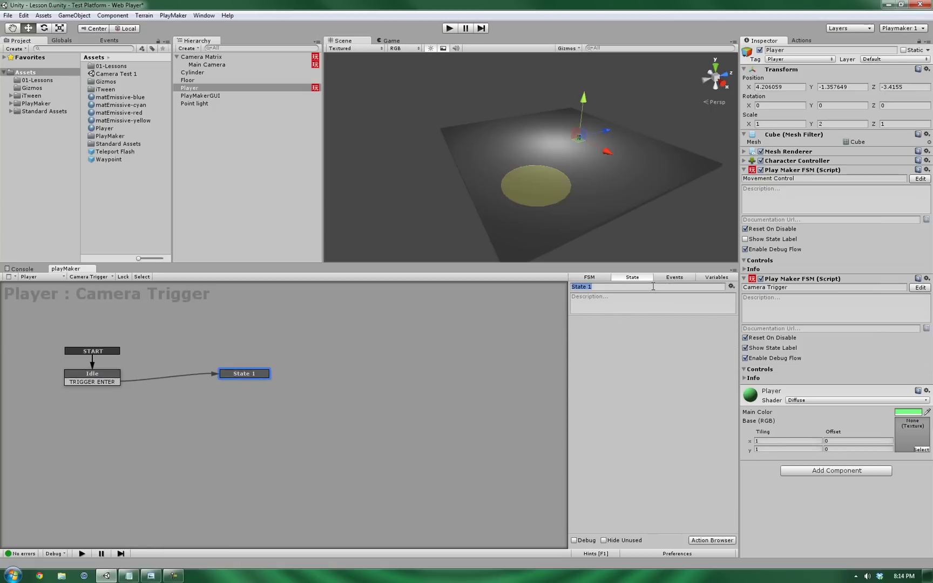
{"action": "type", "text": "In Trigger"}
{"action": "key", "text": "Return"}
- Copy Idle's Trigger Event into In Trigger and set it to On Trigger Exit
{"action": "left_click", "coordinate": [88, 378]}
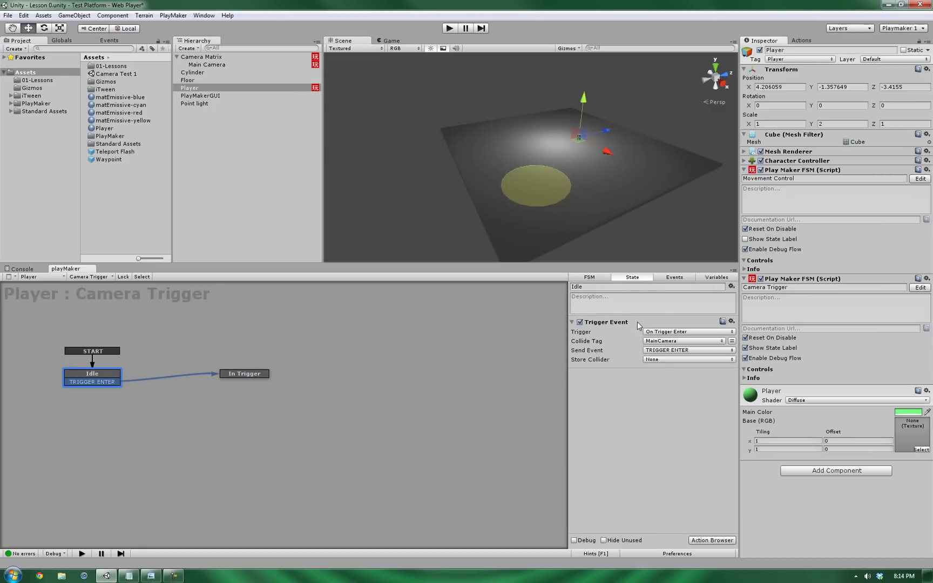
{"action": "right_click", "coordinate": [609, 322]}
{"action": "left_click", "coordinate": [642, 368]}
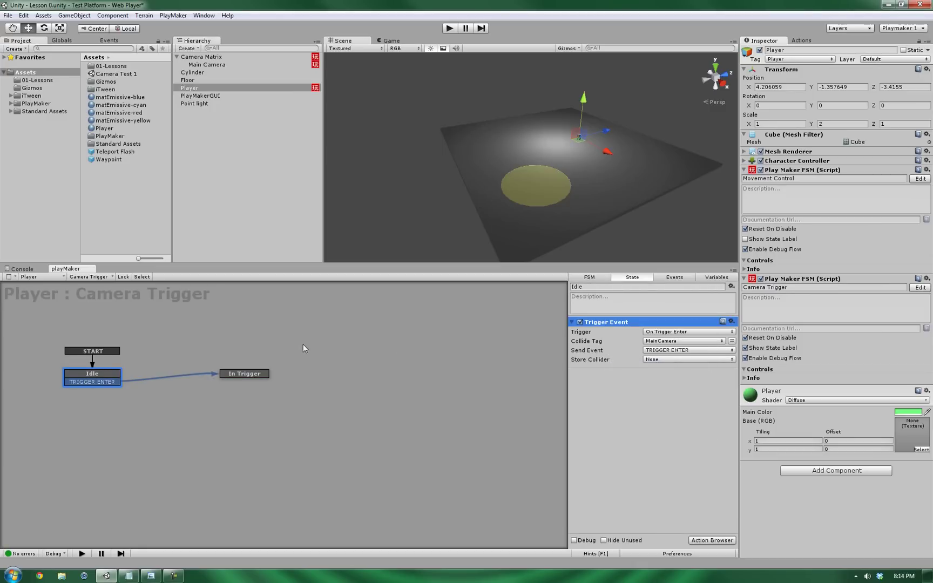
{"action": "left_click", "coordinate": [256, 373]}
{"action": "right_click", "coordinate": [594, 343]}
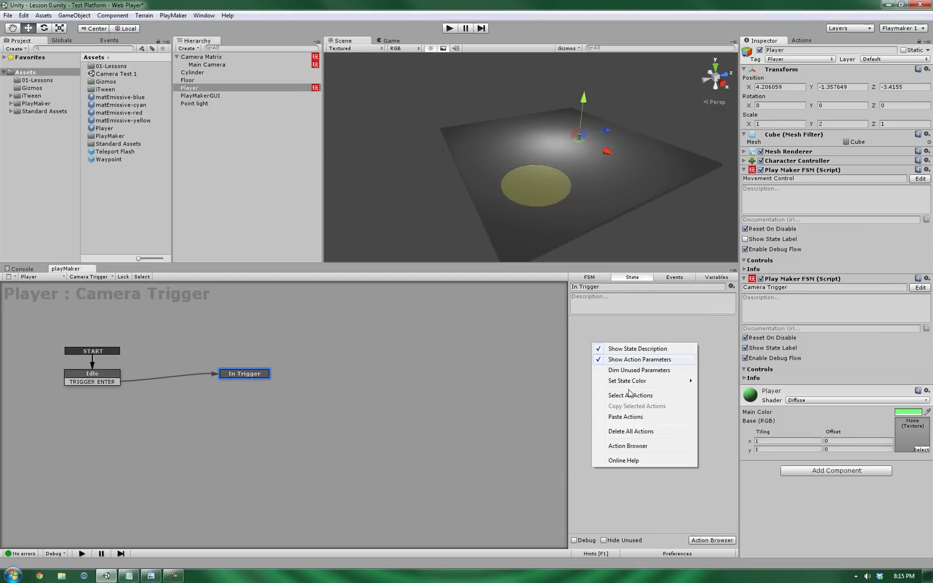
{"action": "left_click", "coordinate": [622, 418]}
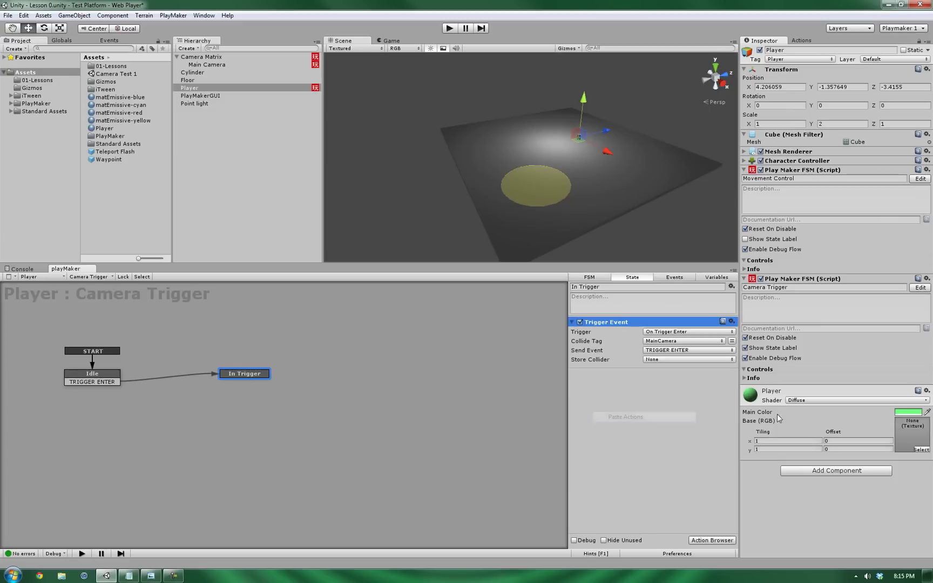
{"action": "left_click", "coordinate": [660, 333]}
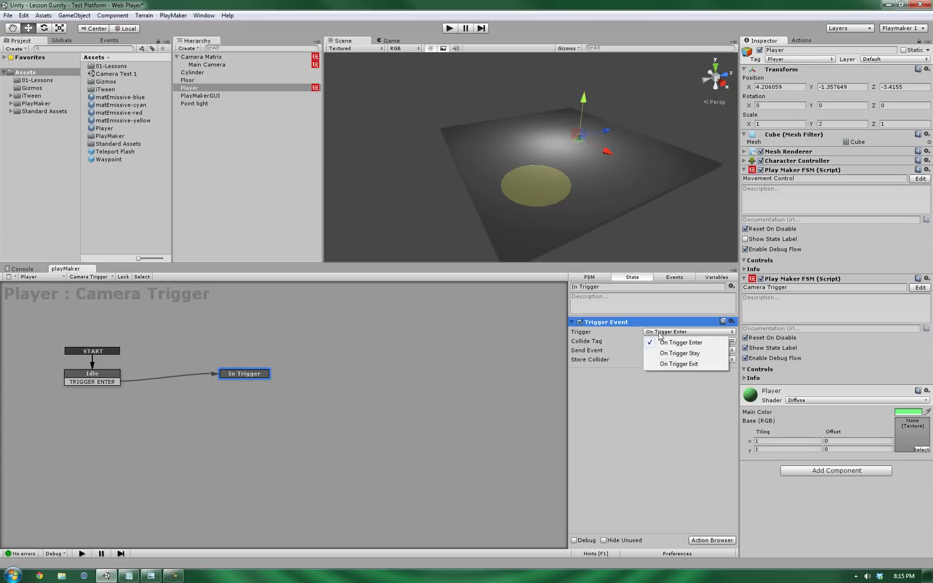
{"action": "left_click", "coordinate": [664, 364]}
- Add a TRIGGER EXIT transition from In Trigger back to Idle and send TRIGGER EXIT
{"action": "right_click", "coordinate": [253, 374]}
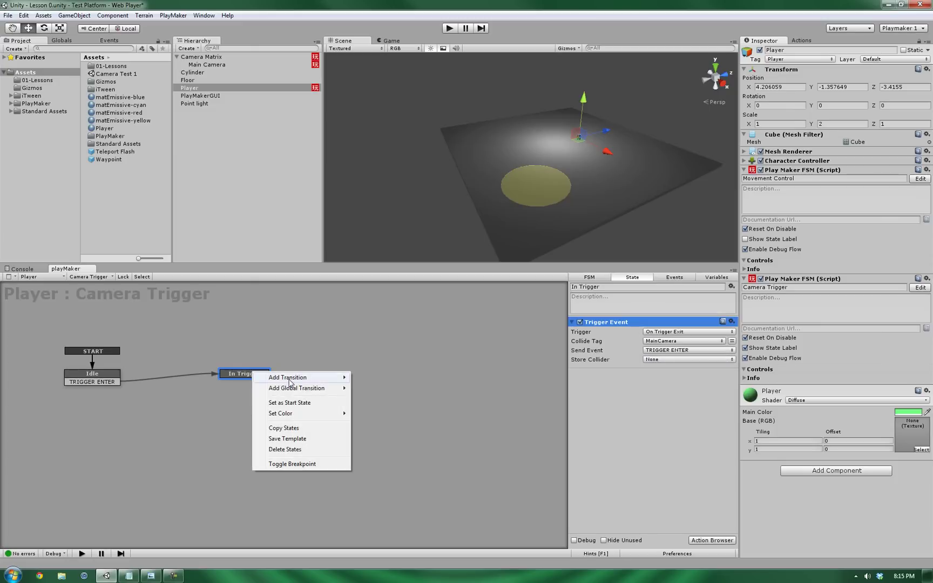
{"action": "mouse_move", "coordinate": [291, 379]}
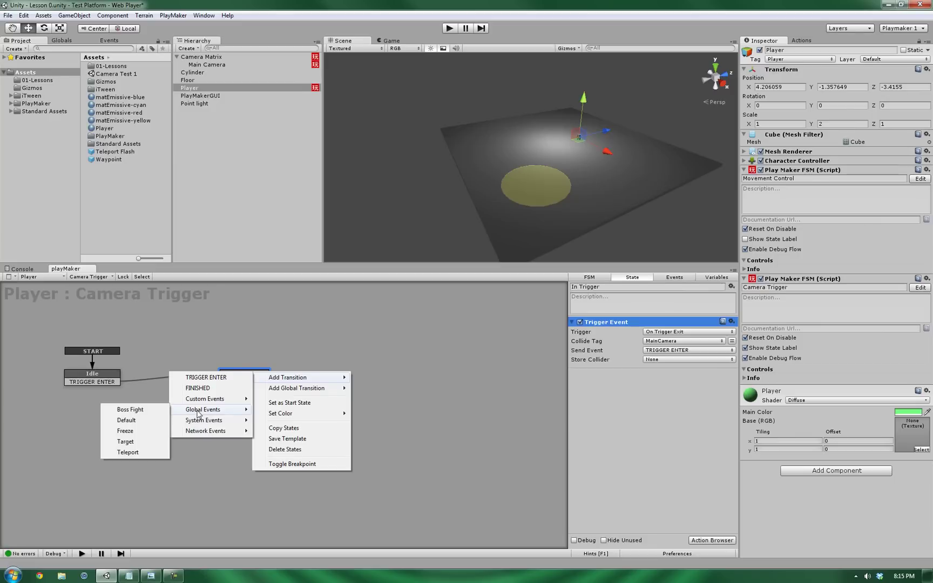
{"action": "mouse_move", "coordinate": [194, 425]}
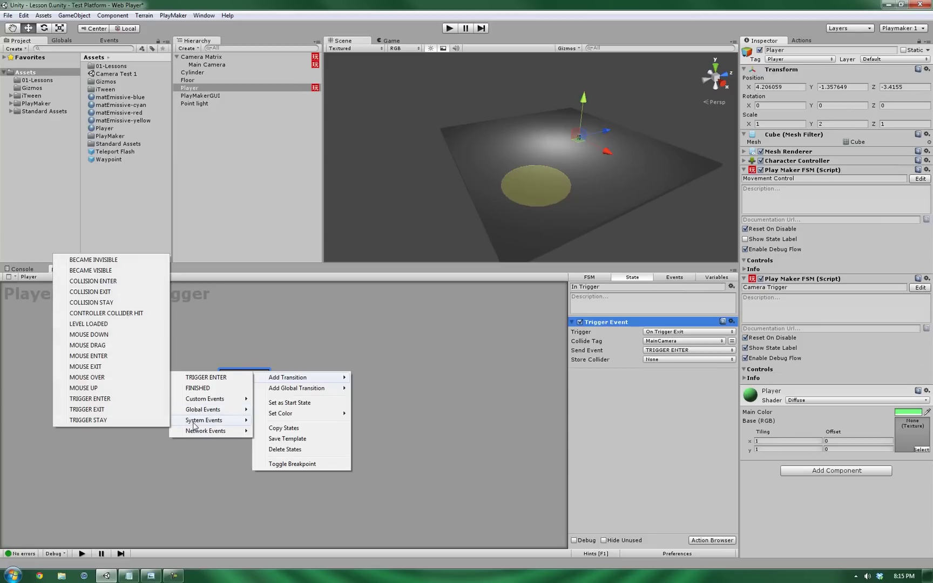
{"action": "left_click", "coordinate": [91, 410]}
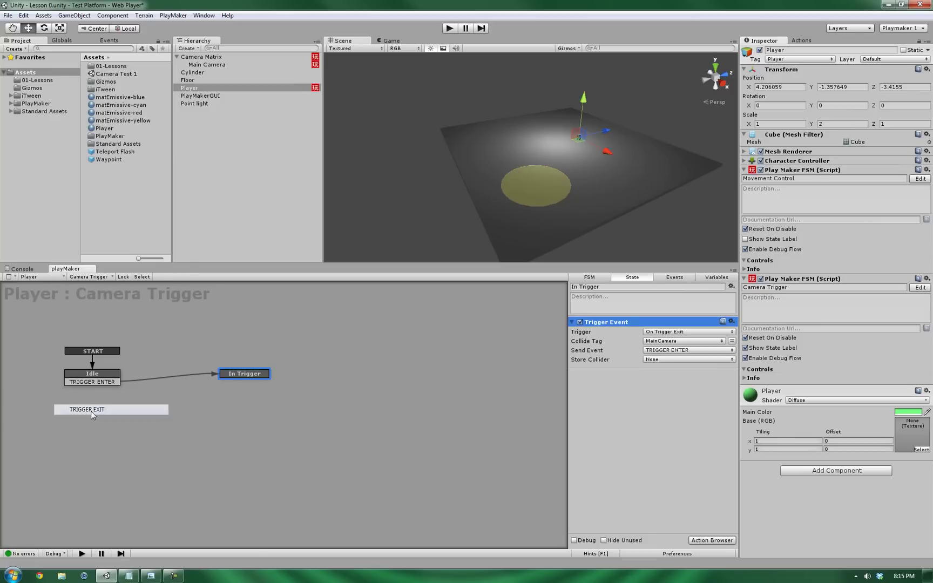
{"action": "left_click_drag", "start_coordinate": [224, 381], "coordinate": [117, 374]}
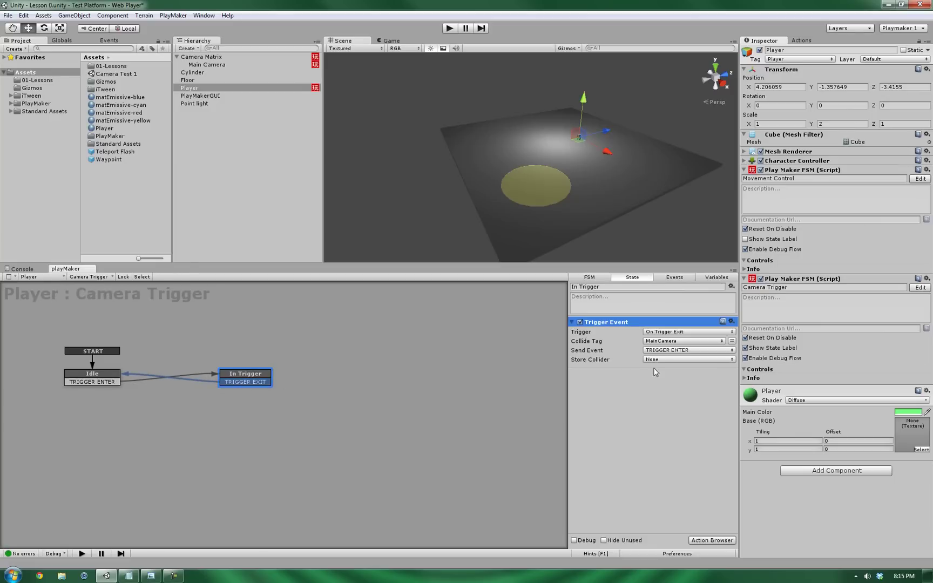
{"action": "left_click", "coordinate": [663, 351]}
{"action": "left_click", "coordinate": [664, 384]}
- Play-test by steering the Player into and out of the yellow disc, then lower the In Trigger node
{"action": "left_click", "coordinate": [448, 28]}
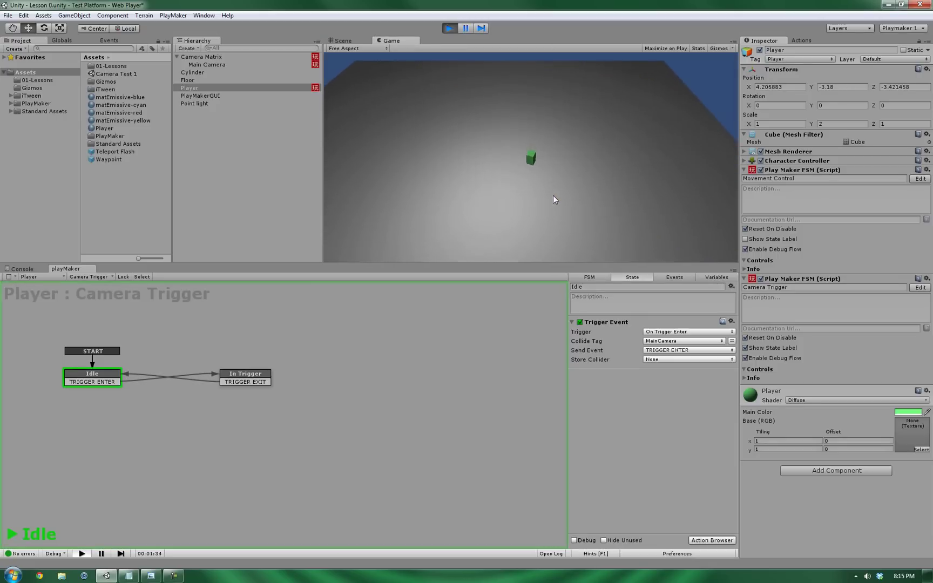
{"action": "key", "text": "Up"}
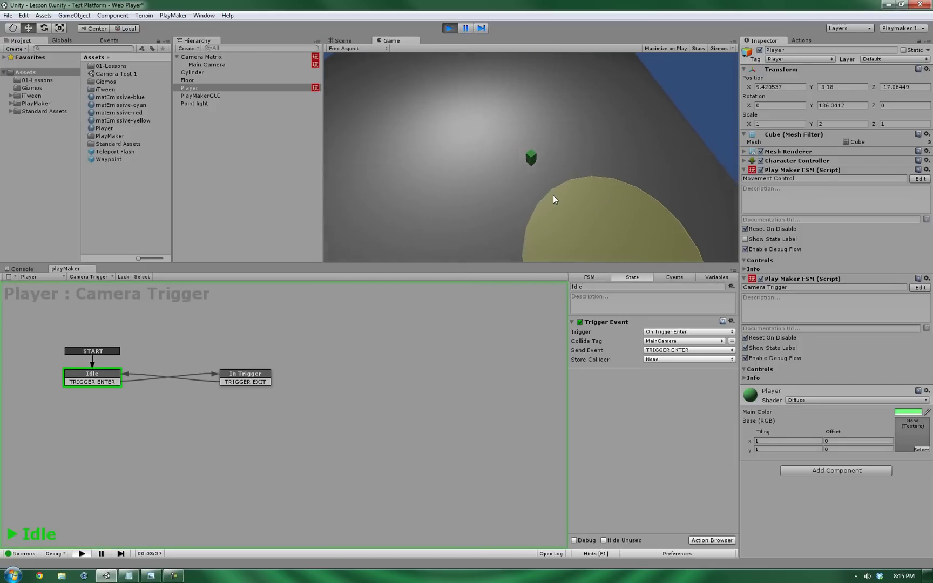
{"action": "key", "text": "Up"}
{"action": "key", "text": "Right"}
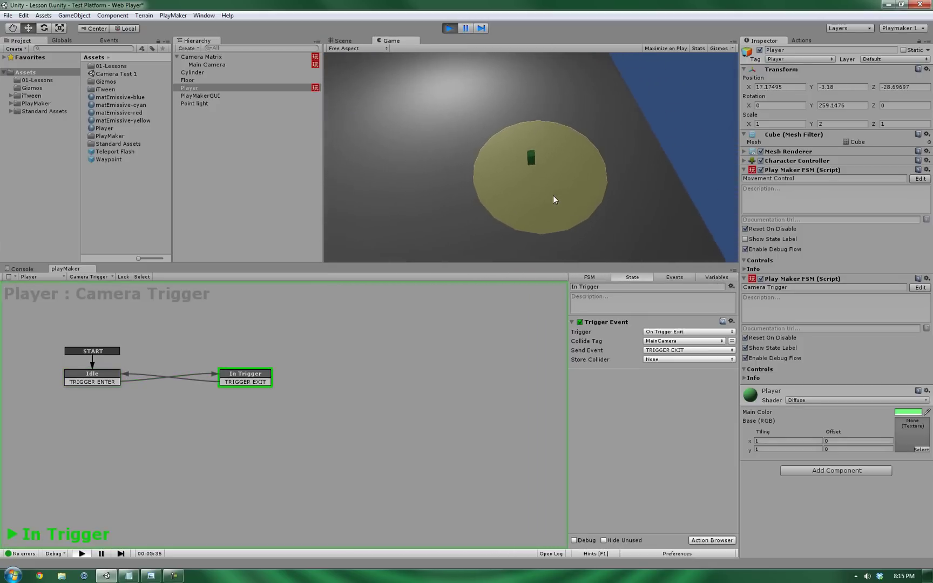
{"action": "key", "text": "Up"}
{"action": "key", "text": "Right"}
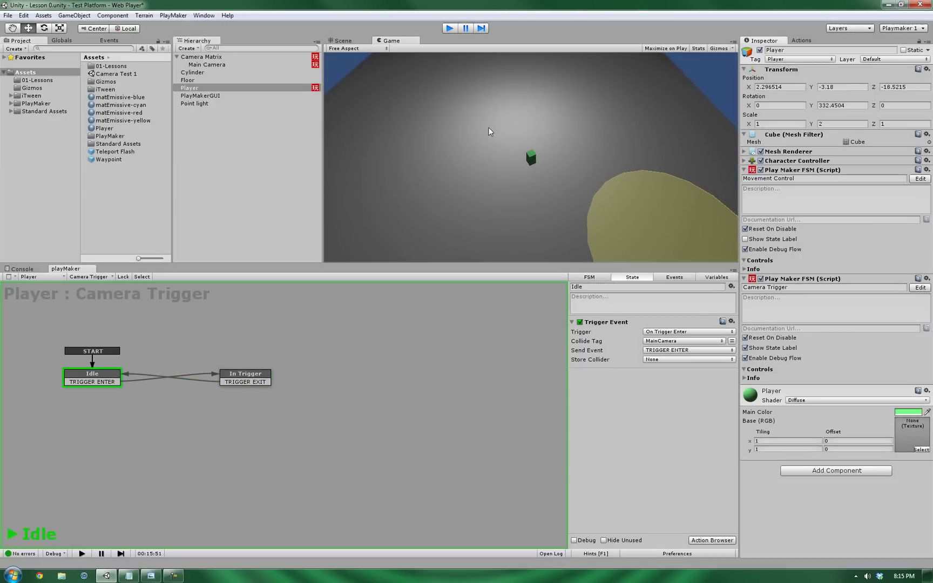
{"action": "key", "text": "ctrl+p"}
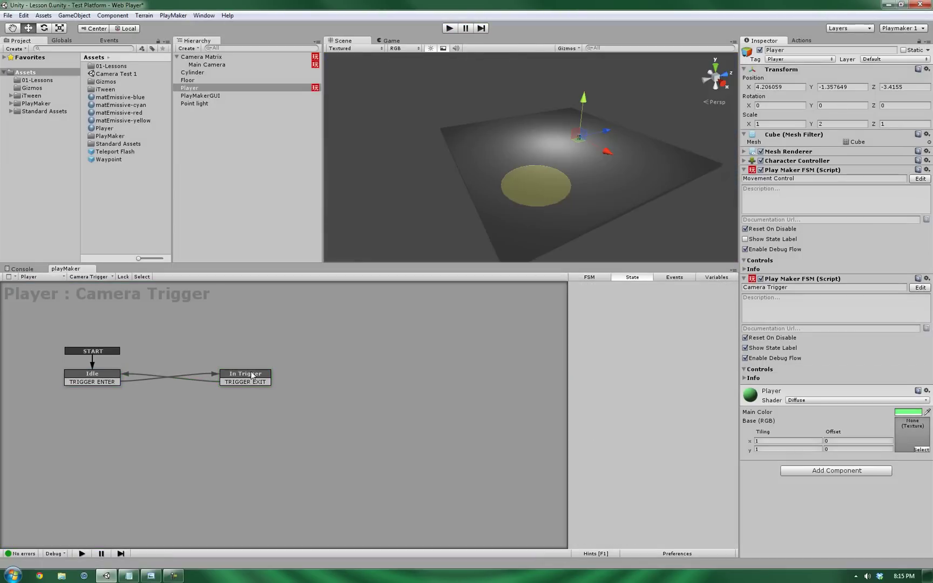
{"action": "left_click_drag", "start_coordinate": [251, 376], "coordinate": [264, 417]}
- Add a new state named Frozen to Camera Matrix's Movement FSM
{"action": "left_click", "coordinate": [206, 57]}
{"action": "left_click", "coordinate": [162, 380]}
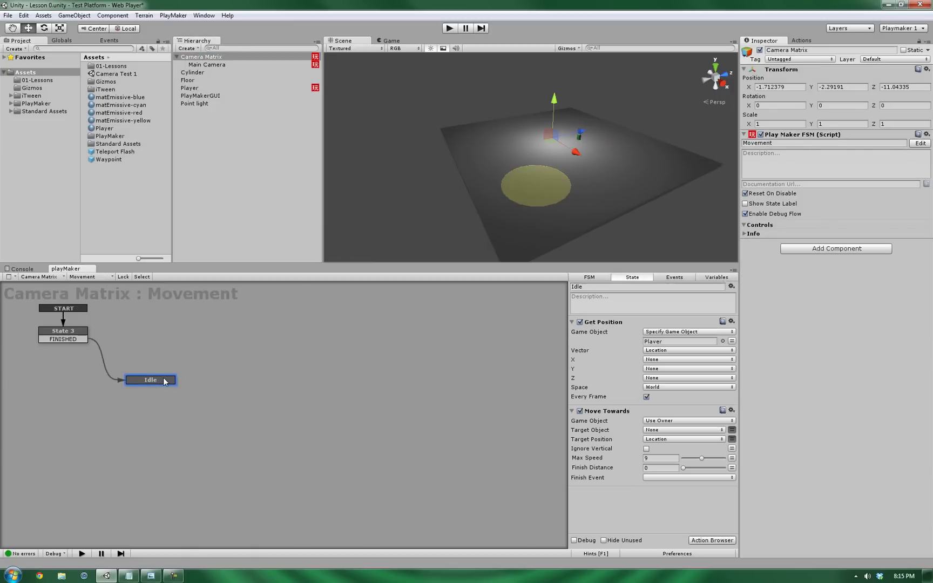
{"action": "left_click_drag", "start_coordinate": [165, 382], "coordinate": [167, 382]}
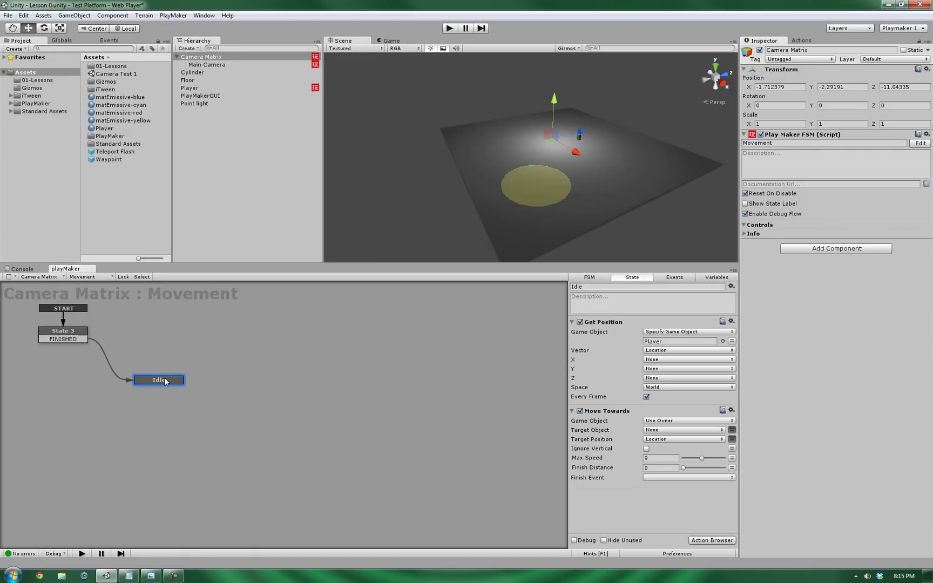
{"action": "right_click", "coordinate": [200, 448]}
{"action": "left_click", "coordinate": [234, 451]}
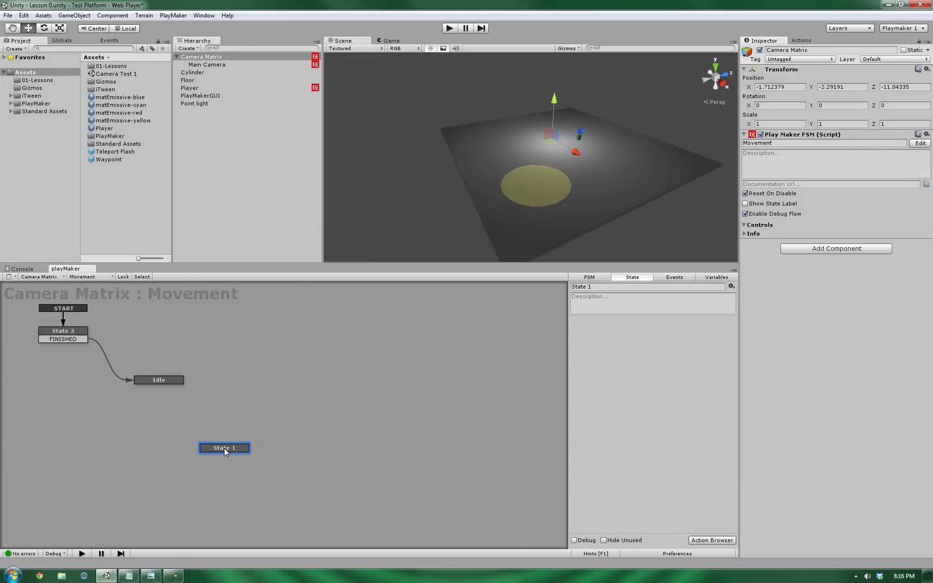
{"action": "left_click_drag", "start_coordinate": [225, 451], "coordinate": [230, 449]}
{"action": "left_click", "coordinate": [630, 286]}
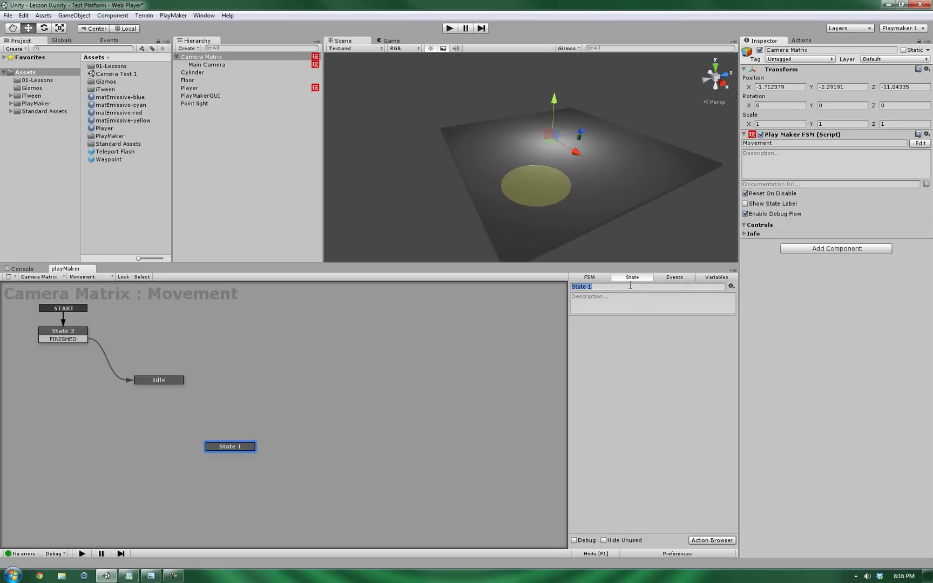
{"action": "type", "text": "Frozen"}
{"action": "key", "text": "Return"}
{"action": "left_click_drag", "start_coordinate": [228, 449], "coordinate": [235, 449]}
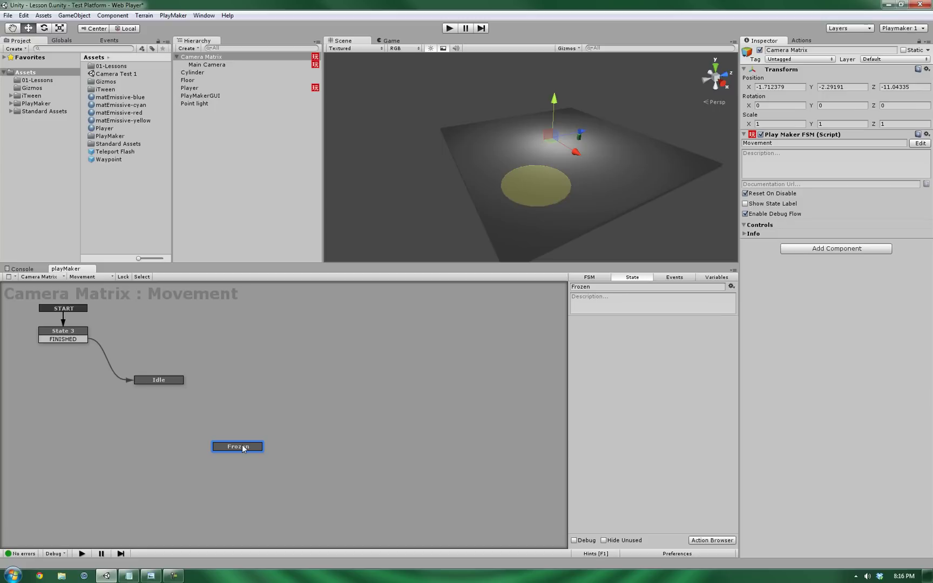
- Give the Frozen state a Freeze global transition
{"action": "left_click", "coordinate": [682, 279]}
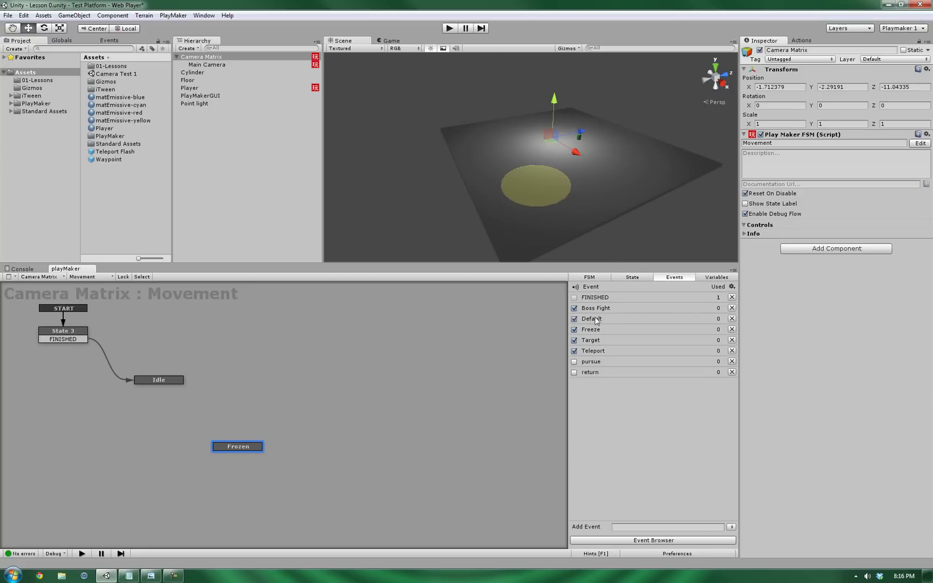
{"action": "left_click", "coordinate": [632, 277]}
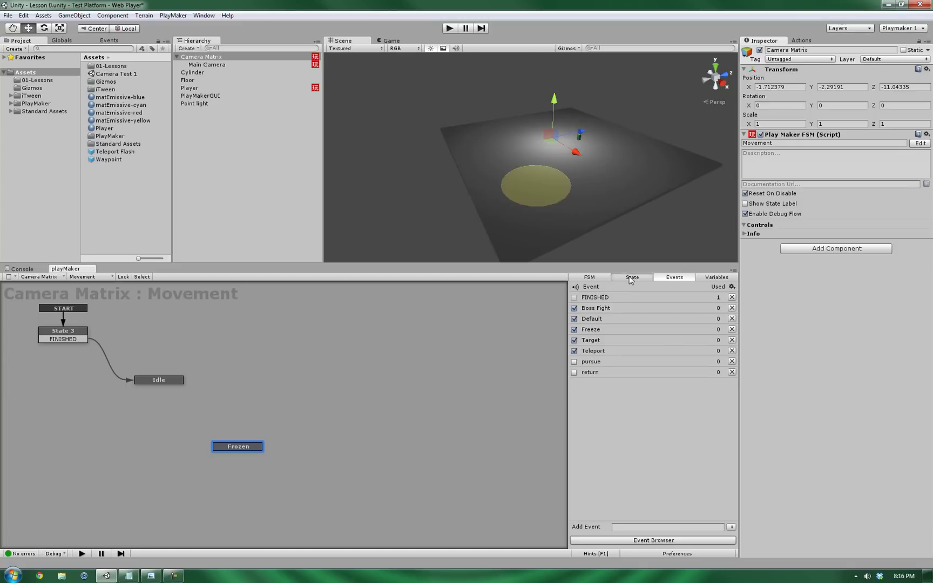
{"action": "right_click", "coordinate": [228, 450]}
{"action": "mouse_move", "coordinate": [276, 473]}
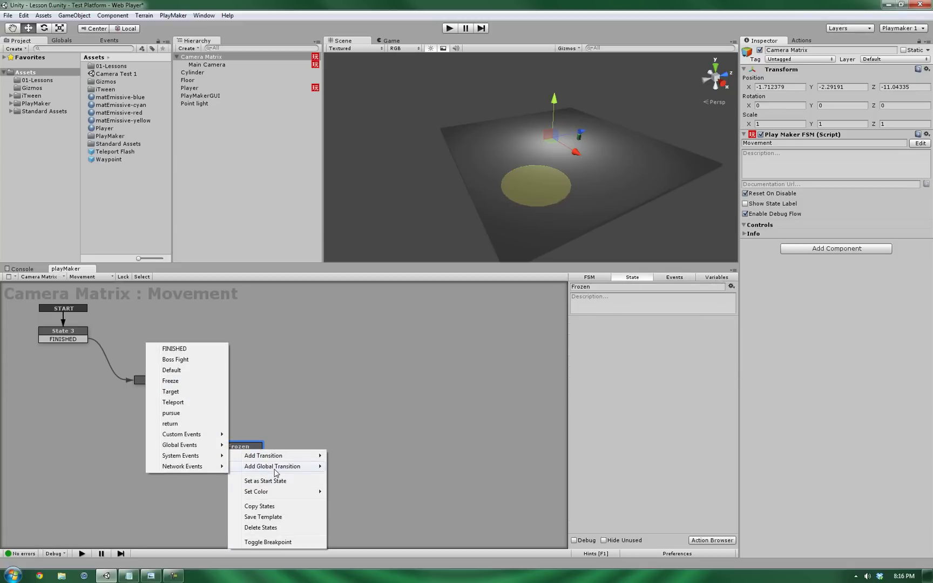
{"action": "left_click", "coordinate": [170, 381]}
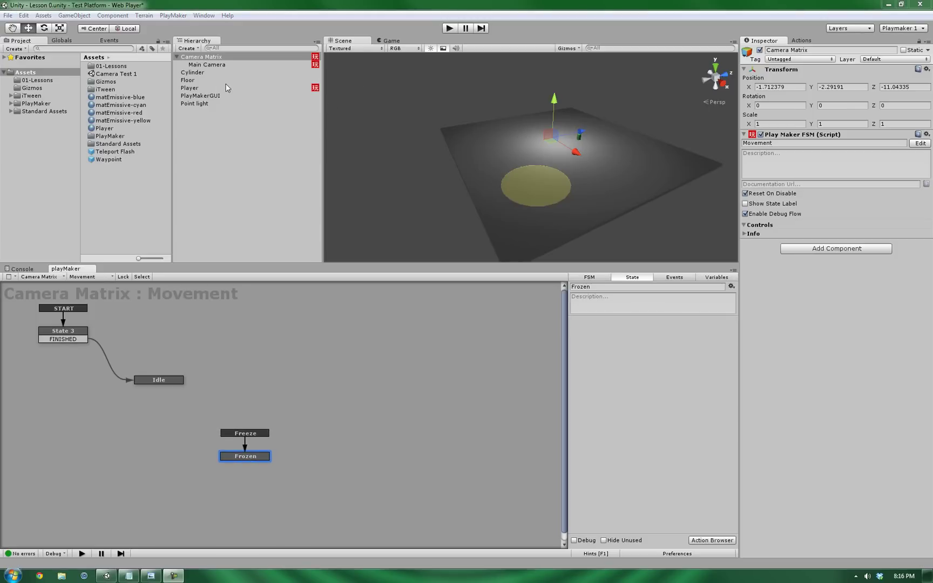
- In the Player's Camera Trigger FSM, add a new state and route Idle's TRIGGER ENTER to it
{"action": "left_click", "coordinate": [190, 88]}
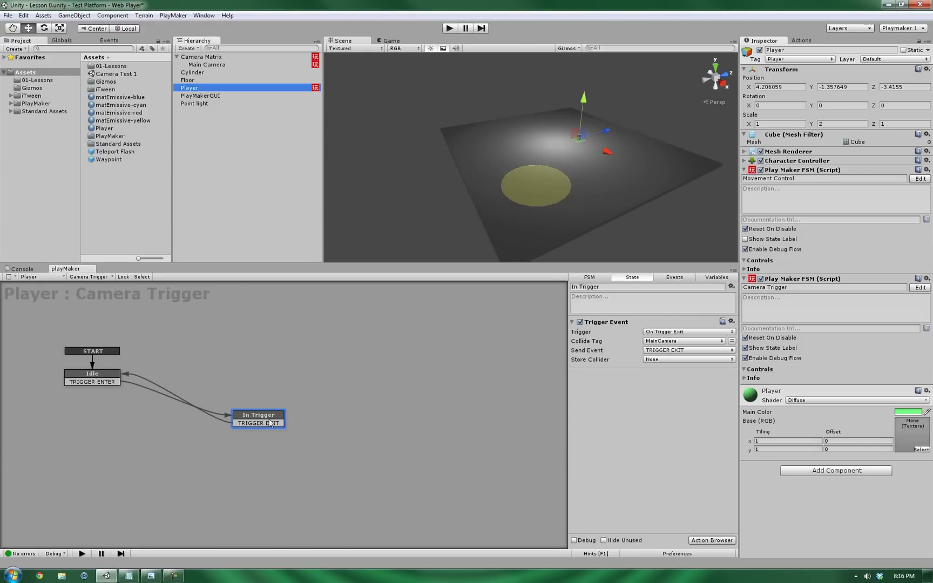
{"action": "left_click_drag", "start_coordinate": [262, 418], "coordinate": [244, 429]}
{"action": "right_click", "coordinate": [244, 351]}
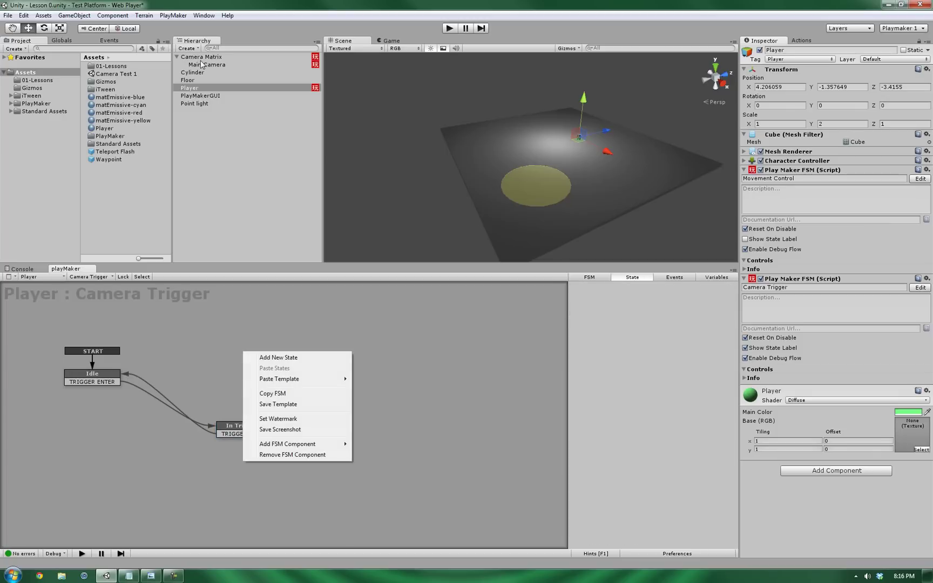
{"action": "left_click", "coordinate": [290, 357]}
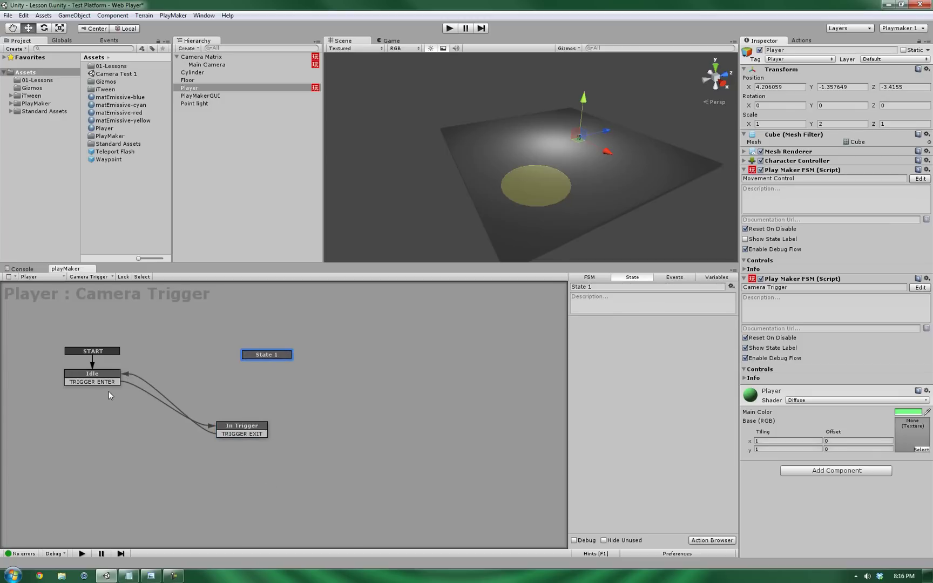
{"action": "left_click_drag", "start_coordinate": [241, 427], "coordinate": [260, 439]}
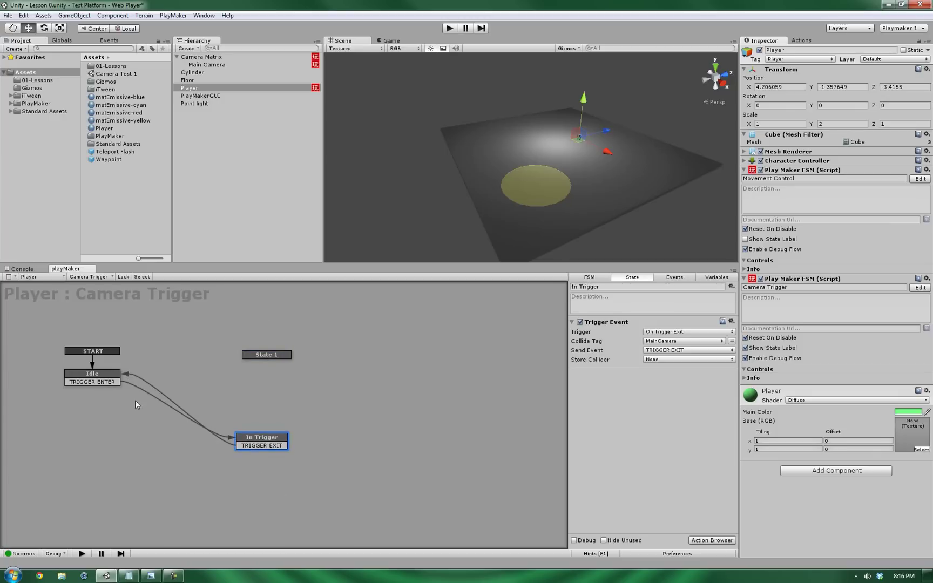
{"action": "left_click_drag", "start_coordinate": [106, 381], "coordinate": [285, 358]}
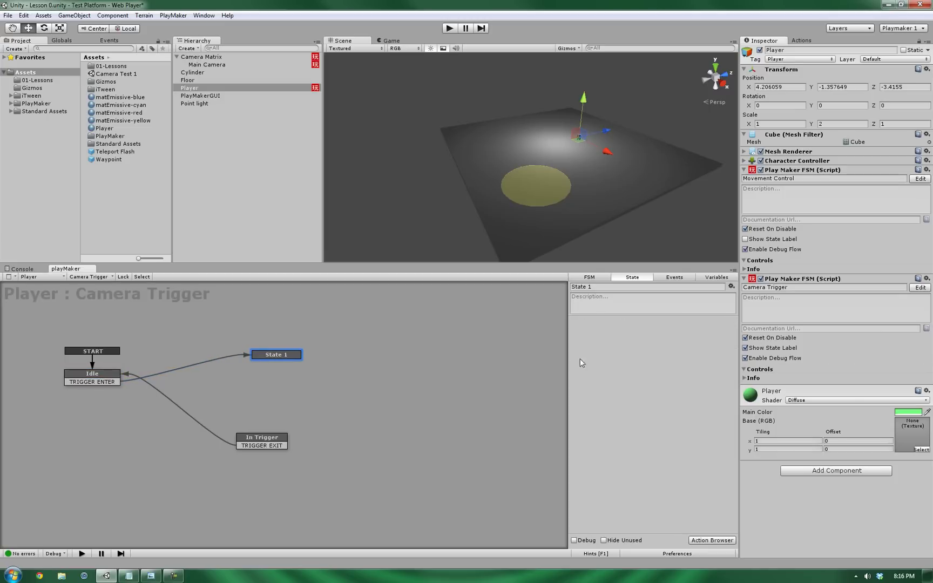
- Rename the new state 'no Target' and connect its FINISHED transition to In Trigger
{"action": "left_click", "coordinate": [624, 288]}
{"action": "type", "text": "no Target"}
{"action": "key", "text": "Return"}
{"action": "left_click_drag", "start_coordinate": [272, 355], "coordinate": [277, 348]}
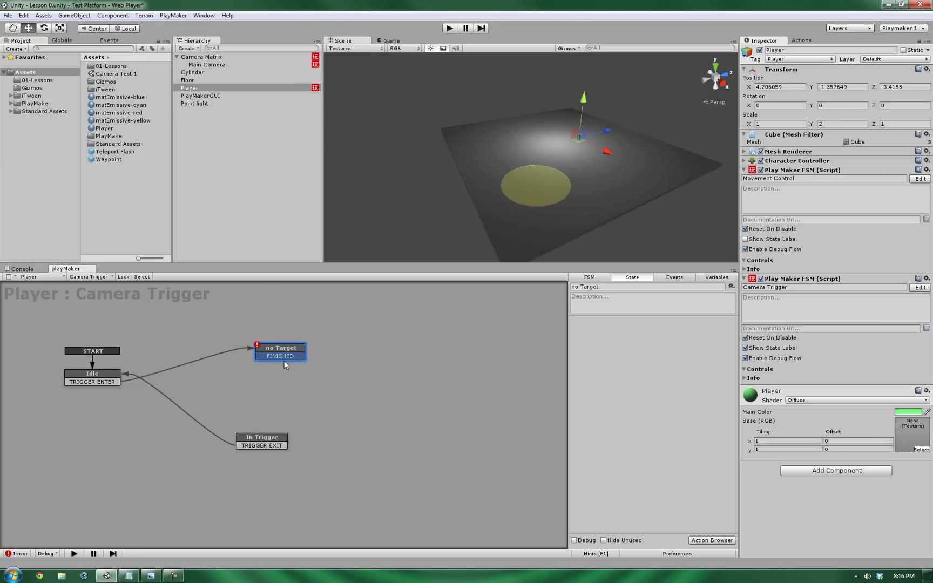
{"action": "left_click_drag", "start_coordinate": [271, 403], "coordinate": [259, 438]}
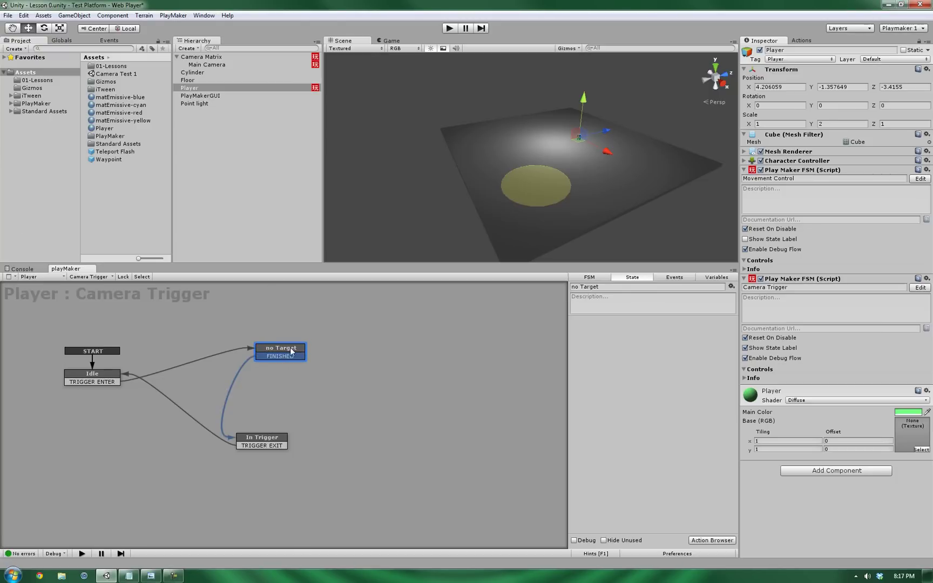
{"action": "left_click_drag", "start_coordinate": [291, 351], "coordinate": [282, 353]}
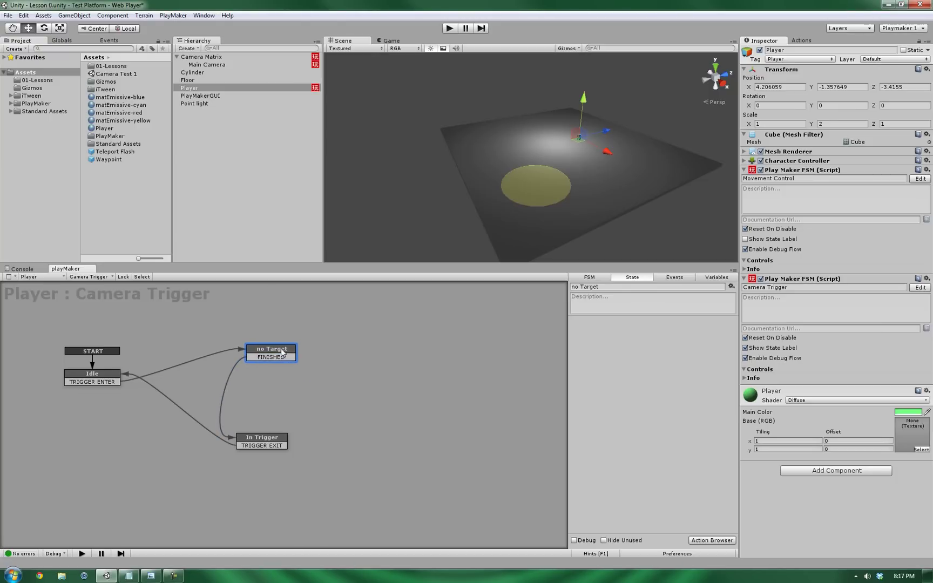
- Add a Send Event action to the no Target state from the filtered Actions list
{"action": "left_click", "coordinate": [803, 41]}
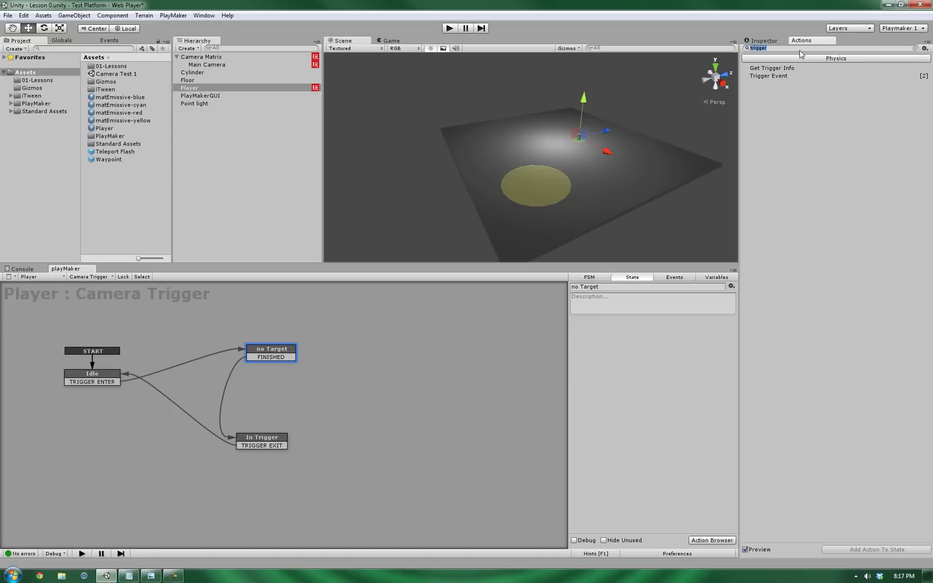
{"action": "type", "text": "even"}
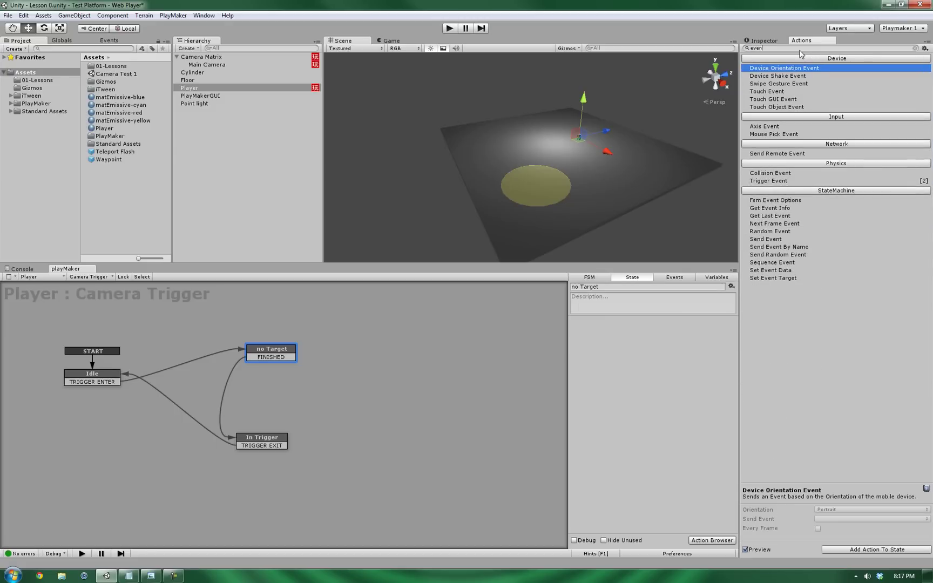
{"action": "double_click", "coordinate": [767, 240]}
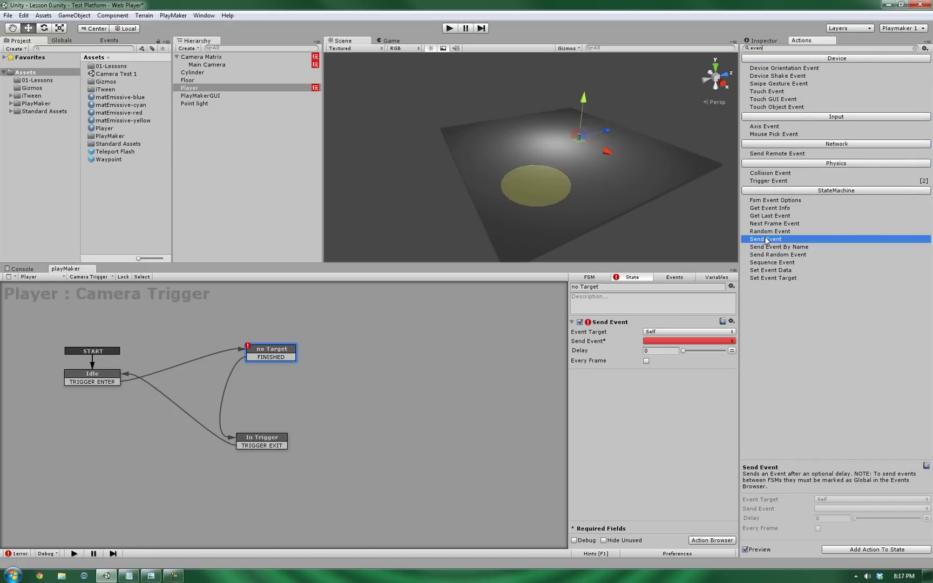
- Target the Send Event at the Camera Matrix game object and set its event to Freeze
{"action": "left_click", "coordinate": [659, 333]}
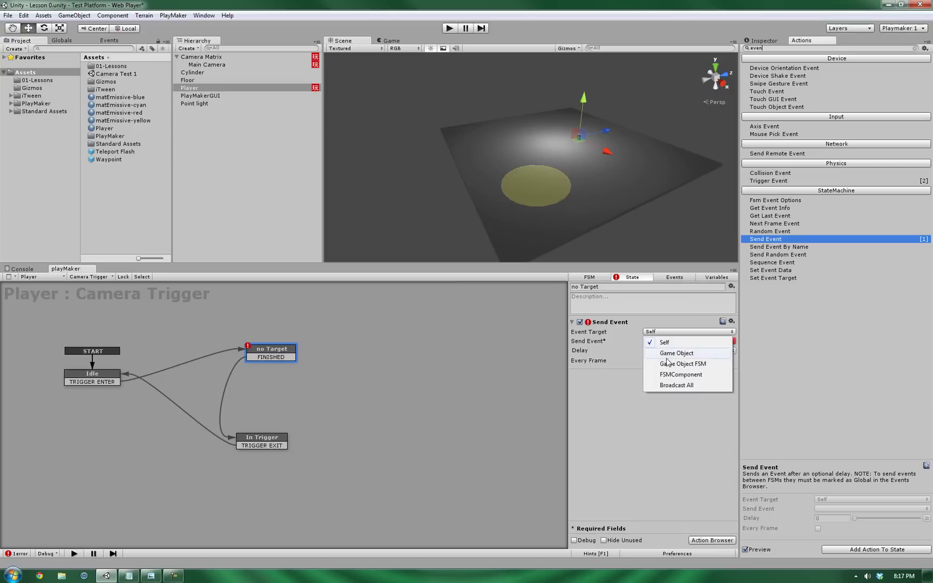
{"action": "left_click", "coordinate": [666, 354]}
{"action": "left_click", "coordinate": [666, 341]}
{"action": "left_click", "coordinate": [670, 359]}
{"action": "left_click", "coordinate": [200, 57]}
{"action": "left_click_drag", "start_coordinate": [200, 59], "coordinate": [657, 357]}
{"action": "left_click", "coordinate": [699, 369]}
{"action": "left_click", "coordinate": [668, 412]}
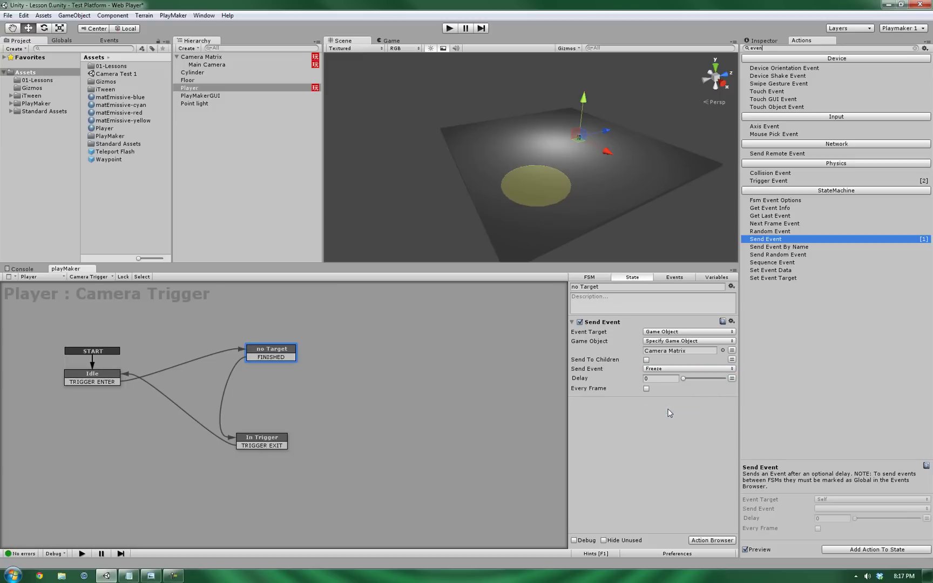
{"action": "left_click_drag", "start_coordinate": [263, 353], "coordinate": [271, 355]}
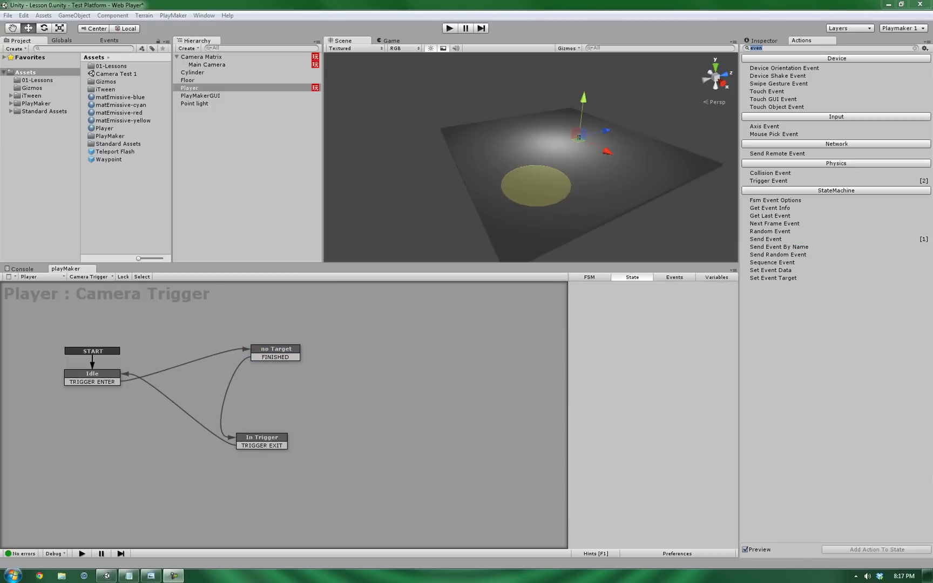
{"action": "left_click", "coordinate": [448, 29]}
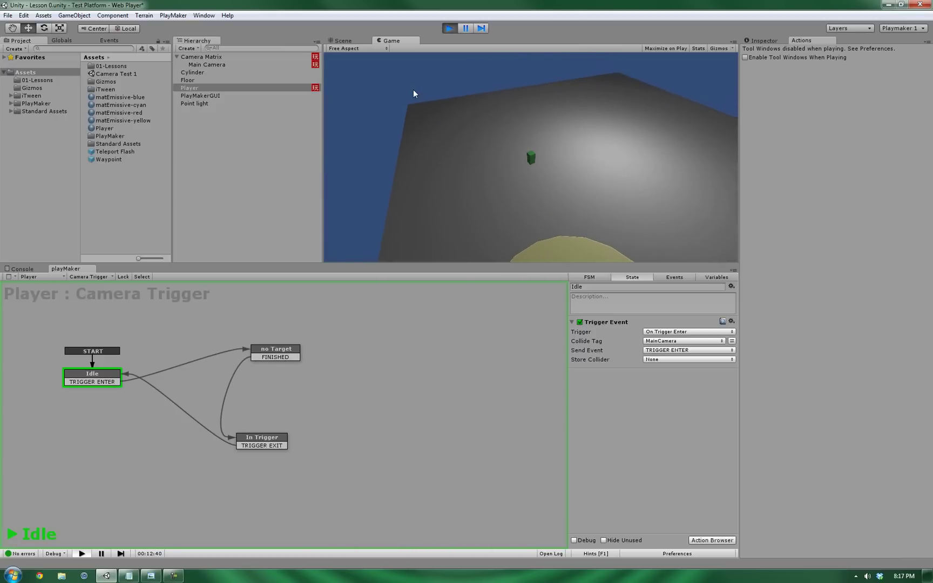
{"action": "left_click", "coordinate": [449, 28]}
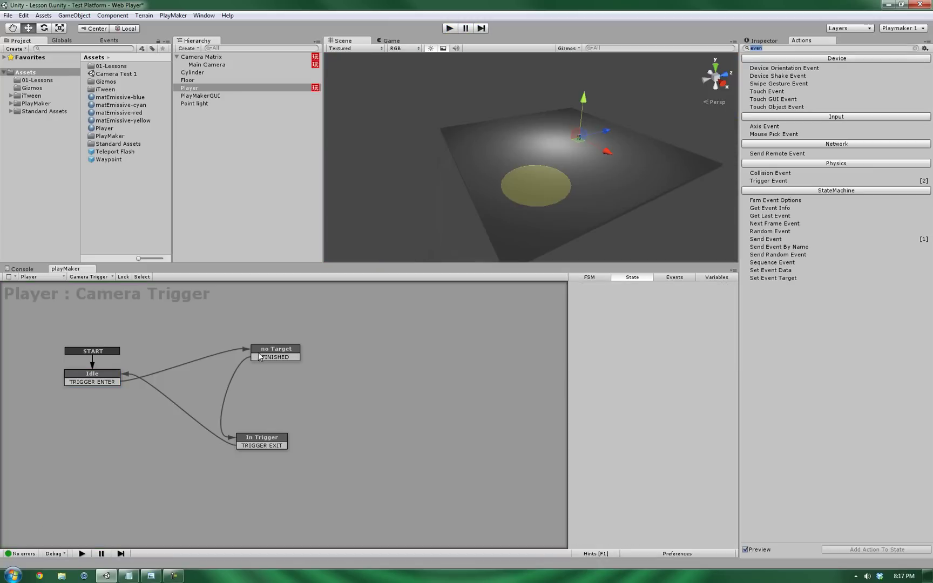
- Copy the Send Event action from the no Target state
{"action": "left_click", "coordinate": [258, 352]}
{"action": "right_click", "coordinate": [604, 323]}
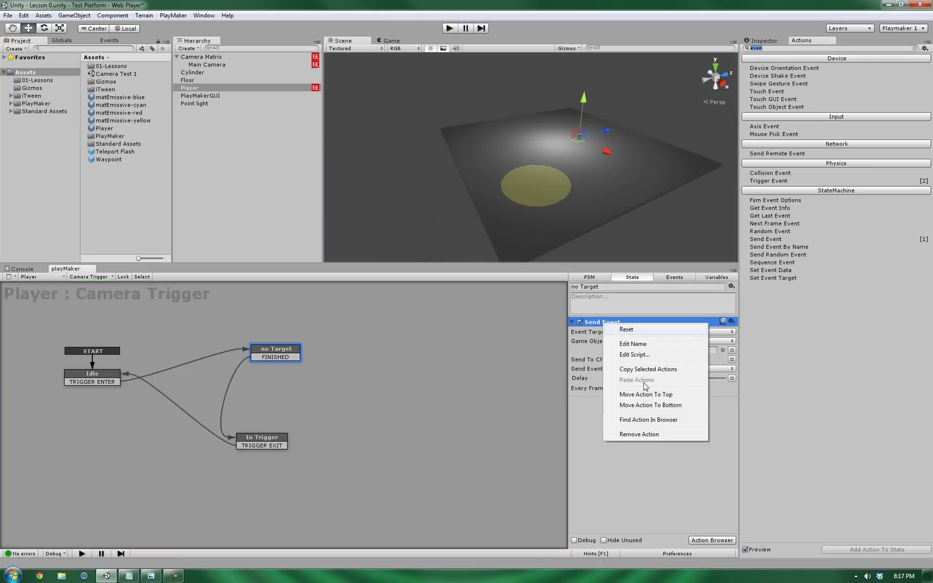
{"action": "left_click", "coordinate": [642, 369]}
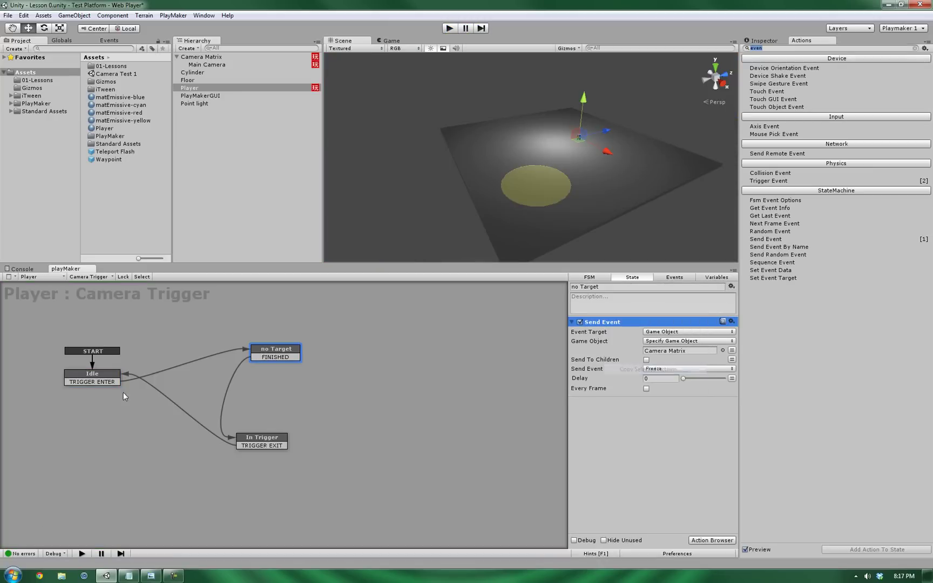
- Paste the Send Event before Idle's Trigger Event action and change its event to Default
{"action": "left_click", "coordinate": [90, 374]}
{"action": "right_click", "coordinate": [602, 326]}
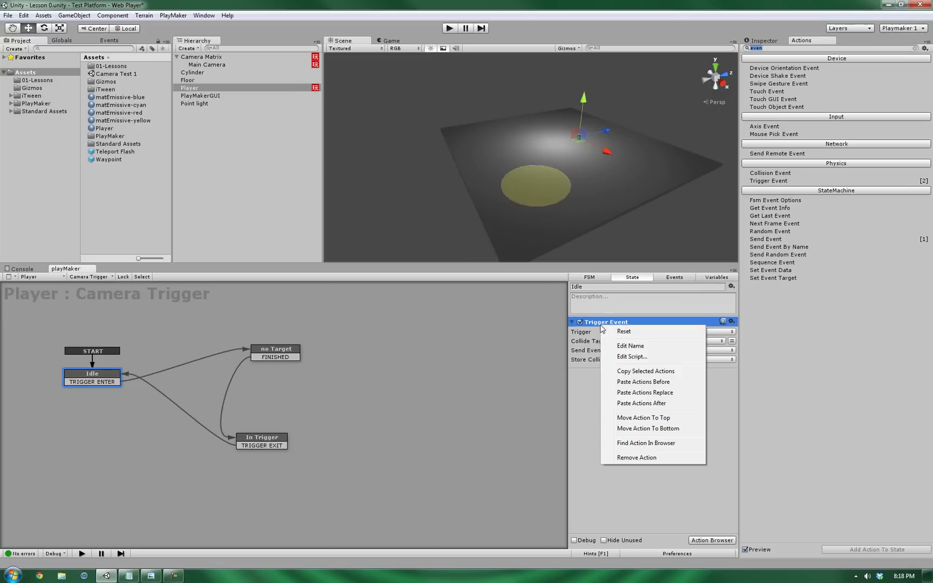
{"action": "left_click", "coordinate": [643, 381]}
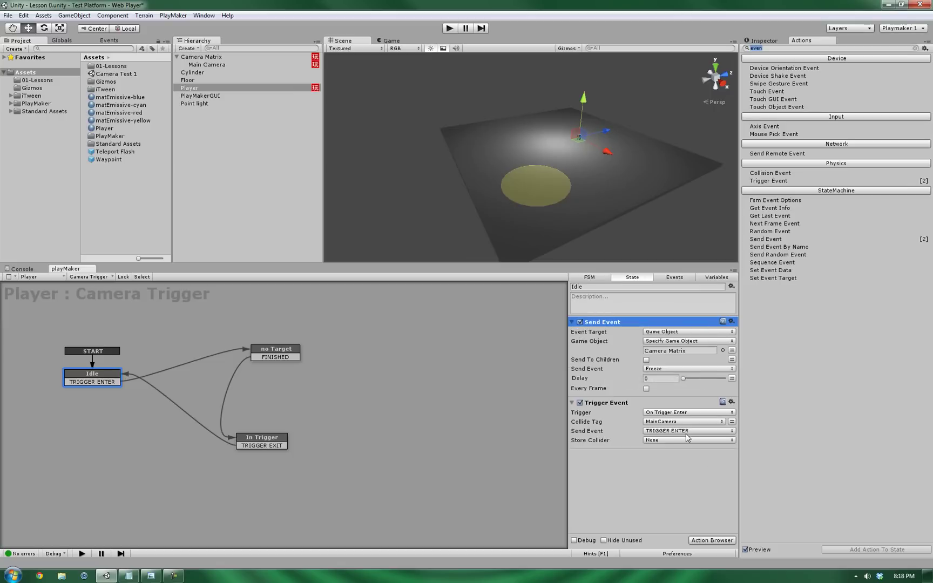
{"action": "left_click", "coordinate": [658, 370]}
{"action": "left_click", "coordinate": [668, 401]}
{"action": "left_click", "coordinate": [674, 277]}
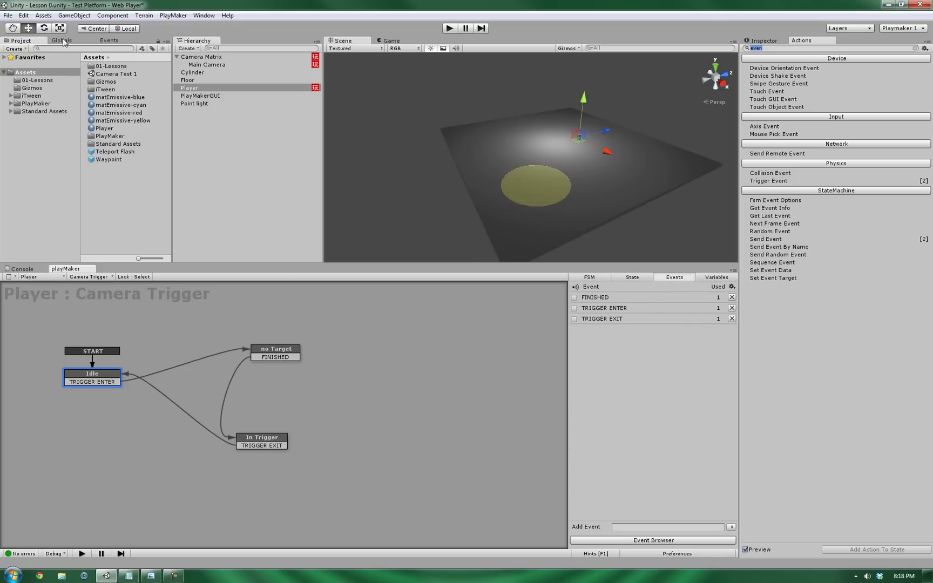
- Review the global events Boss Fight, Default, Freeze, Target and Teleport in the Events list
{"action": "left_click", "coordinate": [117, 43]}
{"action": "left_click_drag", "start_coordinate": [168, 119], "coordinate": [167, 215]}
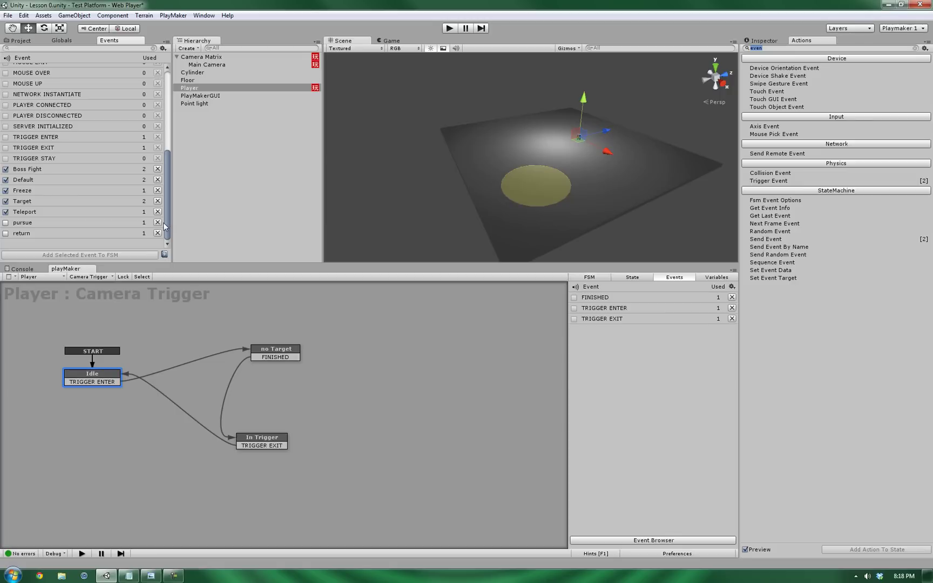
{"action": "left_click", "coordinate": [26, 170]}
{"action": "left_click", "coordinate": [29, 181]}
{"action": "left_click", "coordinate": [27, 192]}
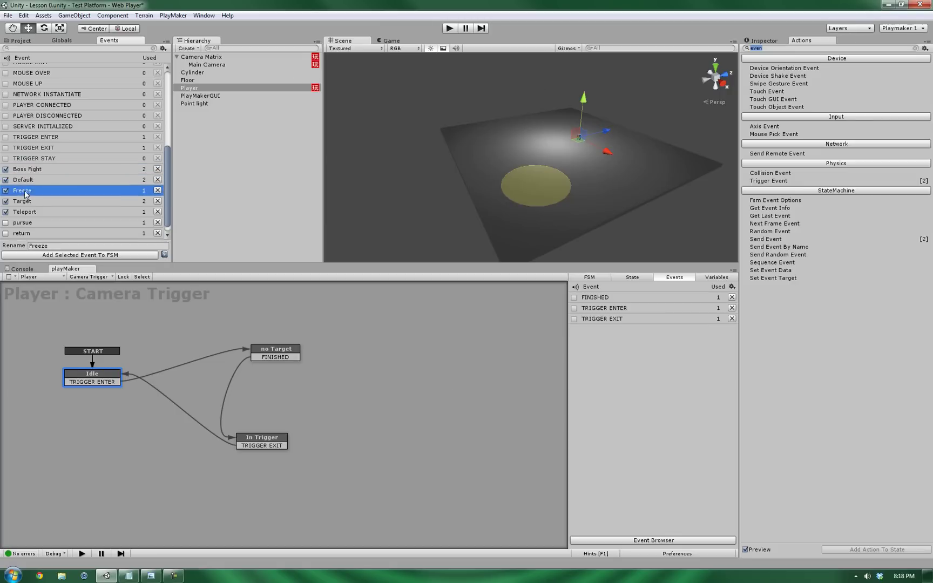
{"action": "left_click", "coordinate": [27, 202]}
{"action": "left_click", "coordinate": [27, 213]}
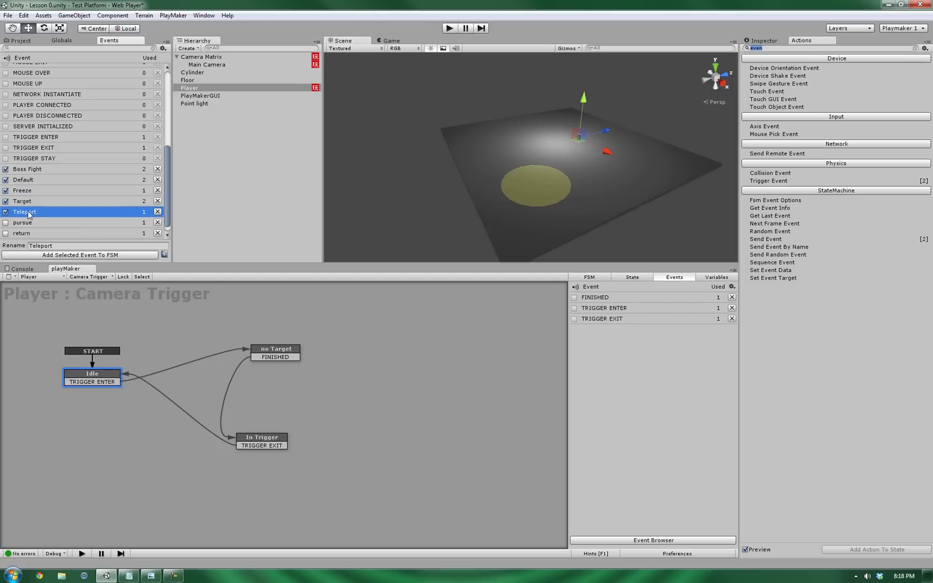
{"action": "left_click", "coordinate": [38, 171]}
{"action": "left_click", "coordinate": [25, 181]}
{"action": "left_click", "coordinate": [24, 185]}
{"action": "left_click", "coordinate": [23, 201]}
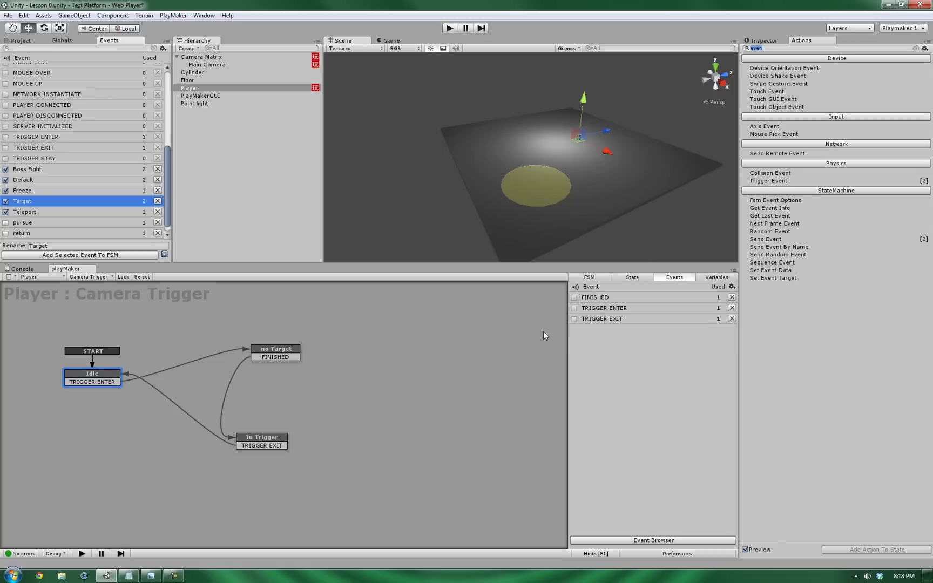
- In Camera Matrix's Movement FSM, add a new state with a global Default transition
{"action": "left_click", "coordinate": [200, 57]}
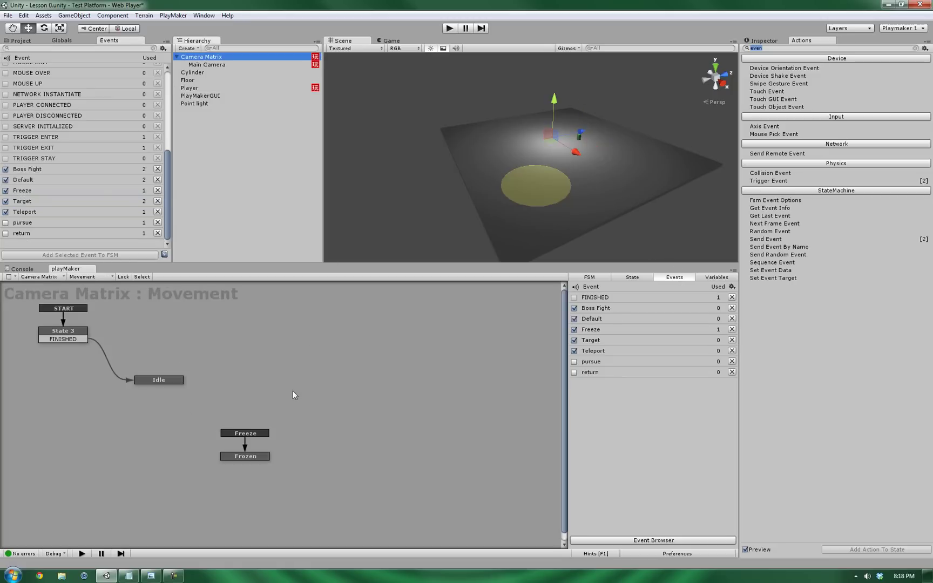
{"action": "right_click", "coordinate": [259, 330]}
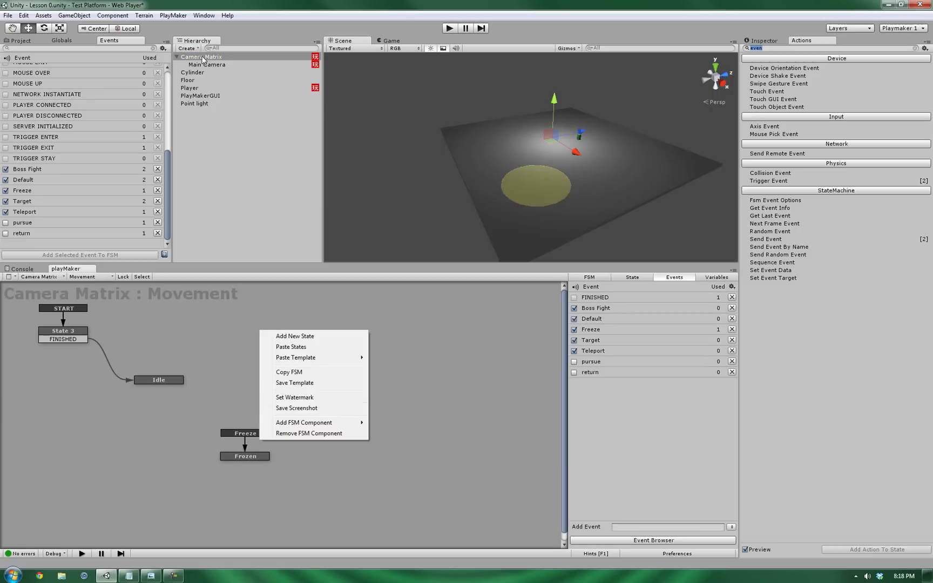
{"action": "left_click", "coordinate": [294, 337]}
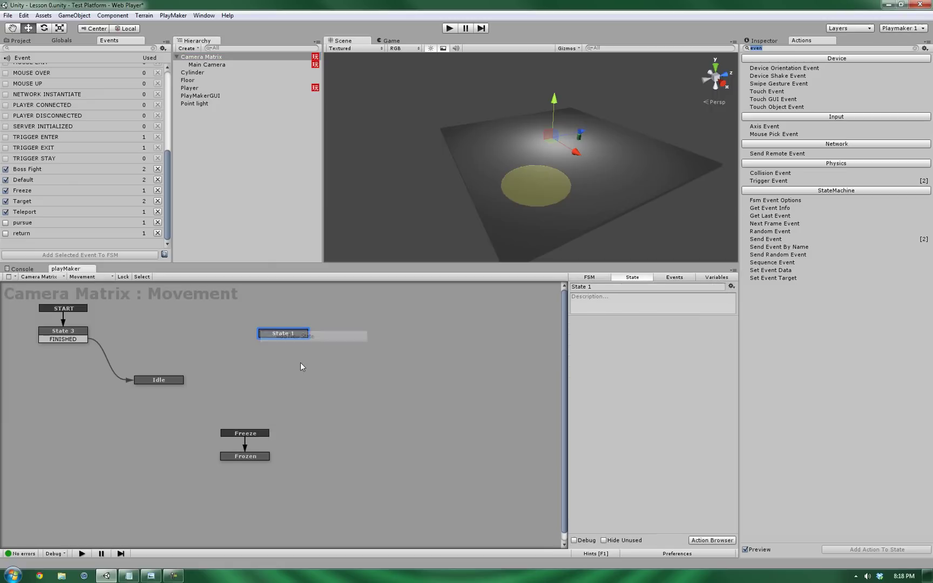
{"action": "left_click_drag", "start_coordinate": [281, 335], "coordinate": [275, 343]}
{"action": "right_click", "coordinate": [275, 344]}
{"action": "mouse_move", "coordinate": [300, 359]}
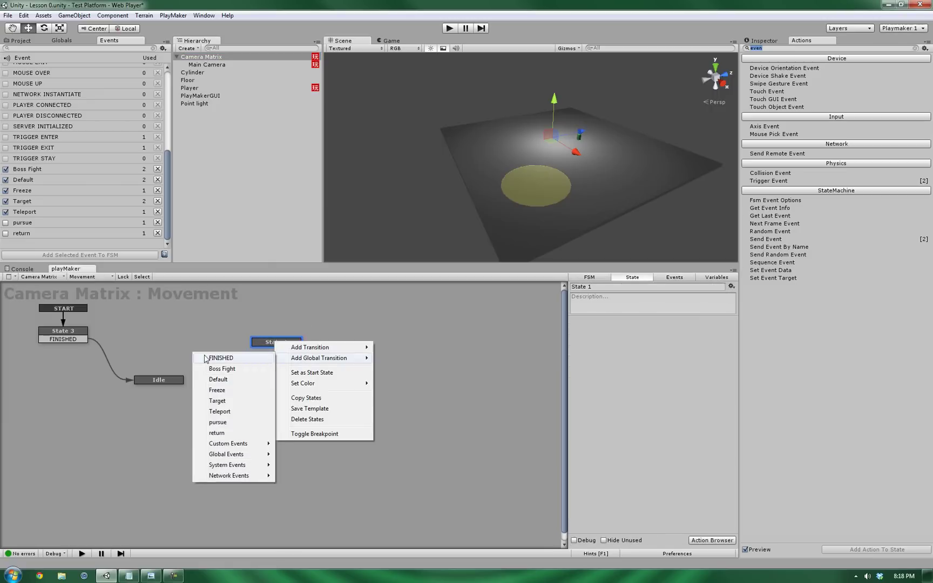
{"action": "left_click", "coordinate": [218, 379]}
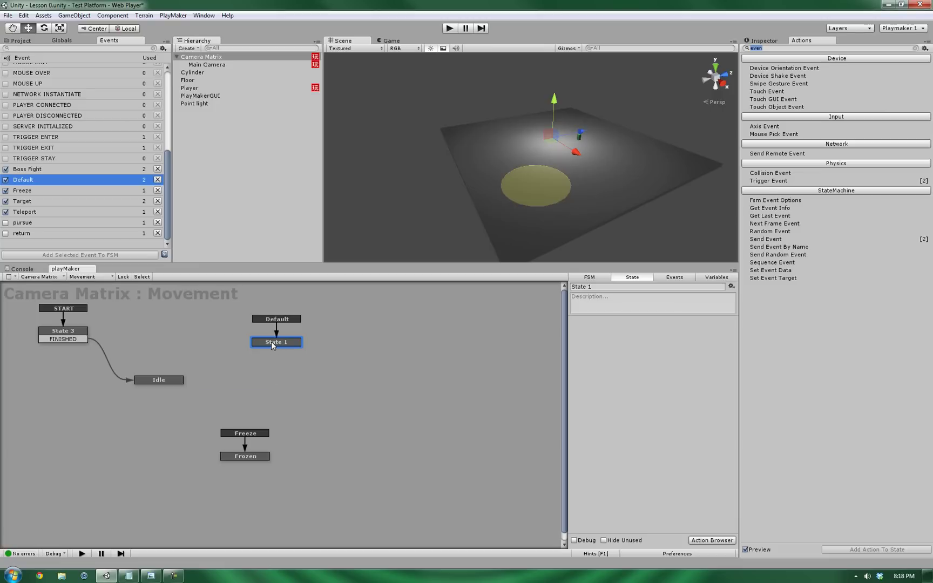
{"action": "left_click_drag", "start_coordinate": [271, 341], "coordinate": [263, 338]}
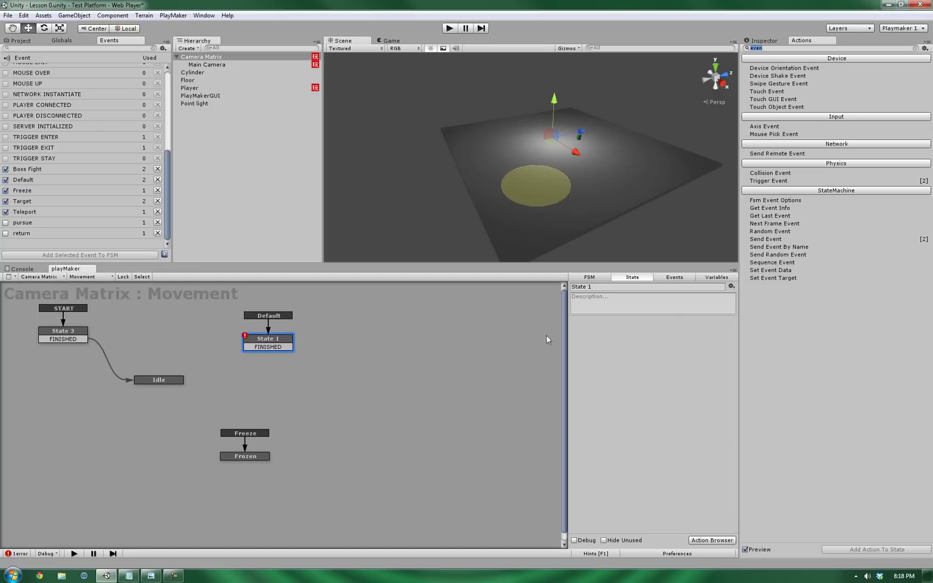
- Rename the state 'Default' and link its FINISHED transition to Idle
{"action": "left_click", "coordinate": [640, 287]}
{"action": "type", "text": "Default"}
{"action": "key", "text": "Return"}
{"action": "left_click_drag", "start_coordinate": [254, 347], "coordinate": [160, 381]}
{"action": "left_click_drag", "start_coordinate": [267, 340], "coordinate": [271, 342]}
{"action": "left_click", "coordinate": [276, 302]}
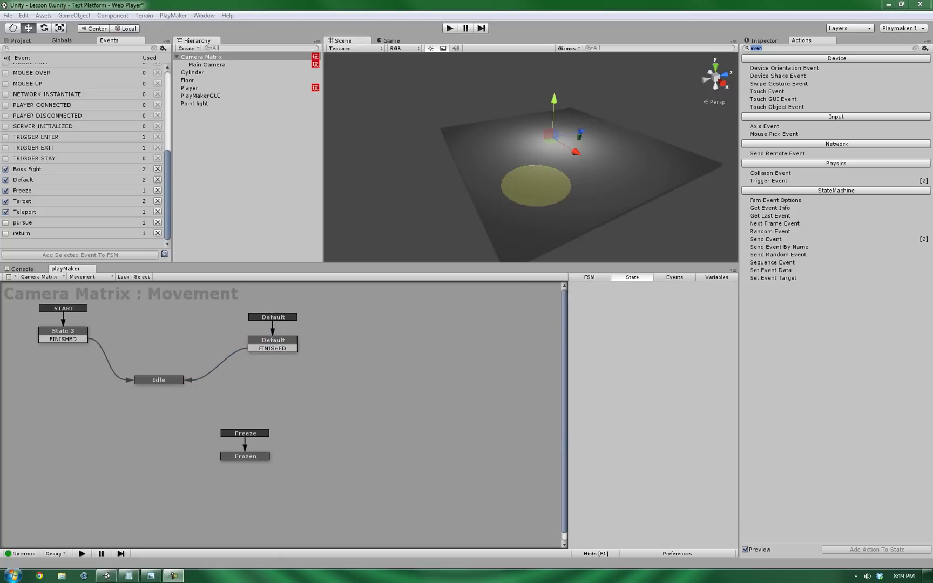
- Play the game, sending the camera into Frozen and then back through Default to Idle
{"action": "left_click", "coordinate": [449, 28]}
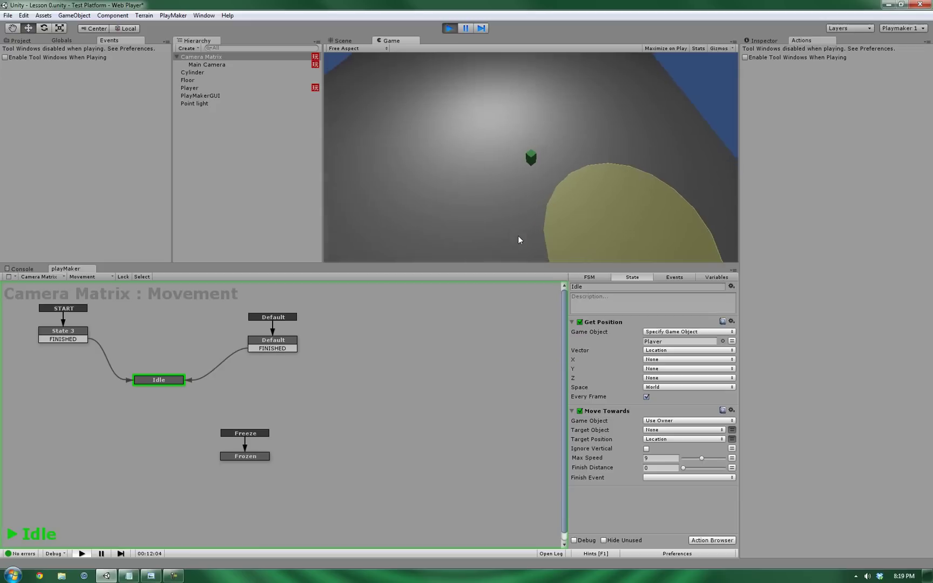
{"action": "left_click", "coordinate": [497, 126]}
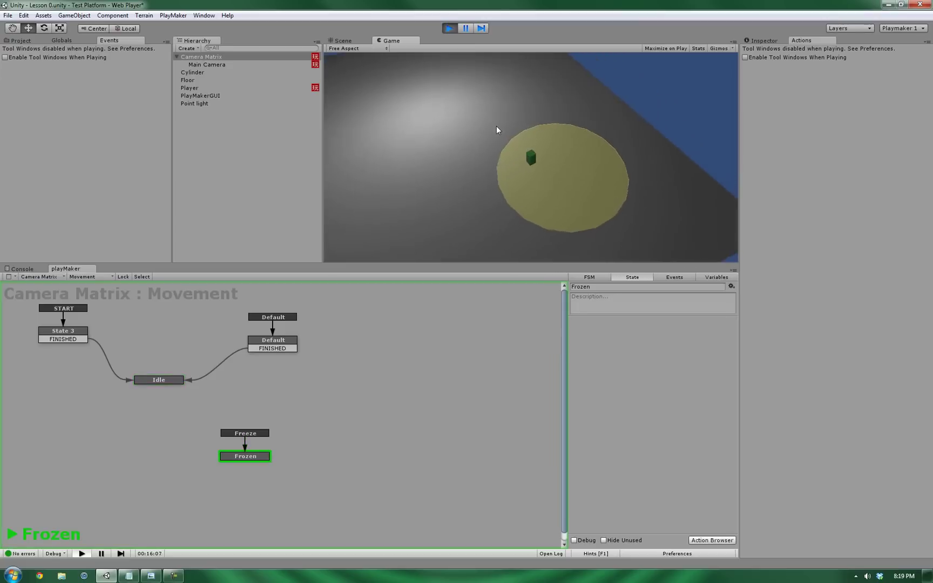
{"action": "left_click", "coordinate": [496, 126]}
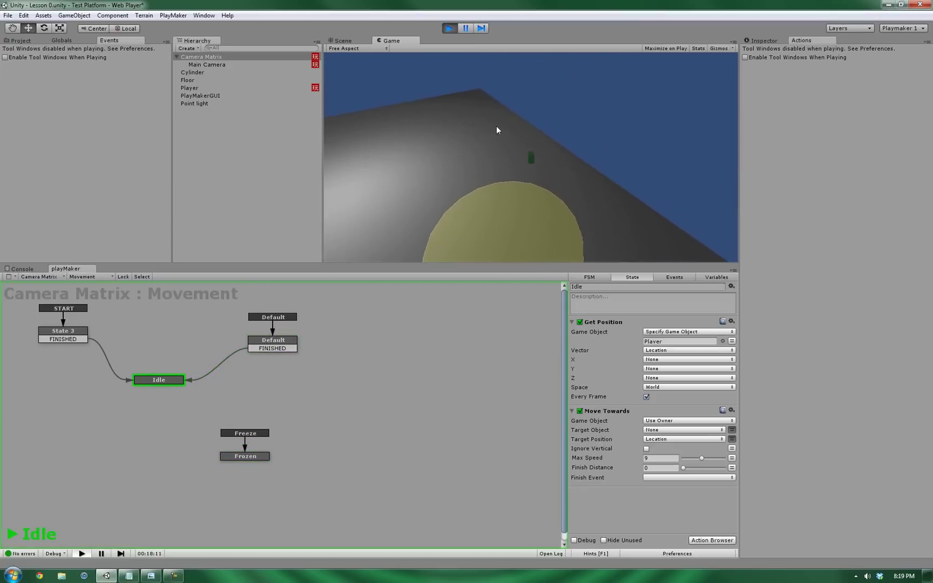
- Stop the game and copy Idle's Get Position and Move Towards actions
{"action": "left_click", "coordinate": [449, 29]}
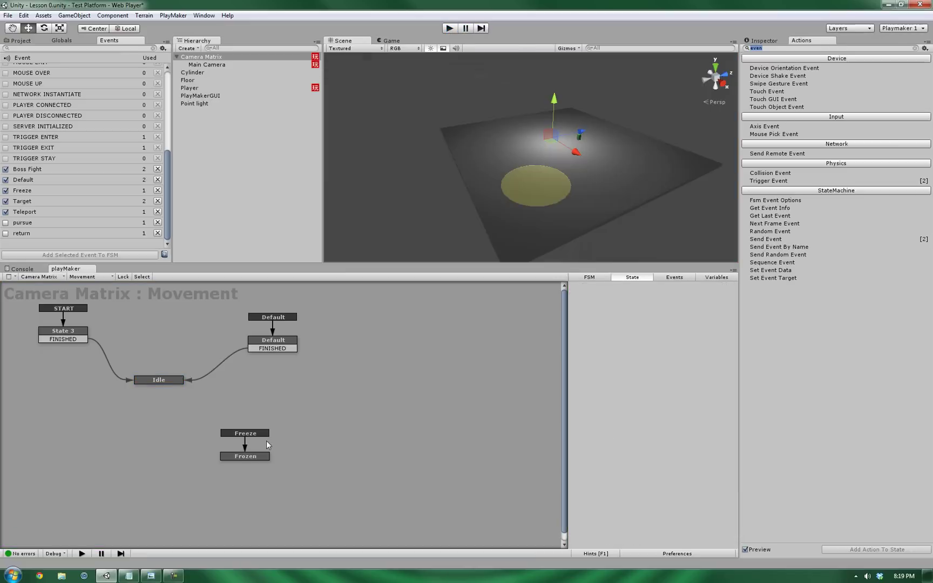
{"action": "left_click", "coordinate": [175, 380]}
{"action": "left_click", "coordinate": [600, 325]}
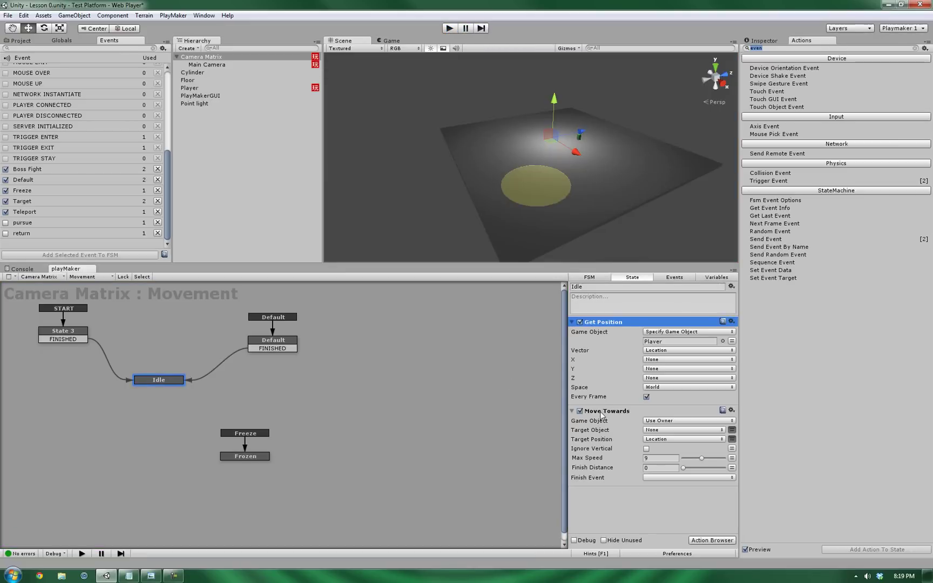
{"action": "right_click", "coordinate": [601, 415]}
{"action": "left_click", "coordinate": [601, 399]}
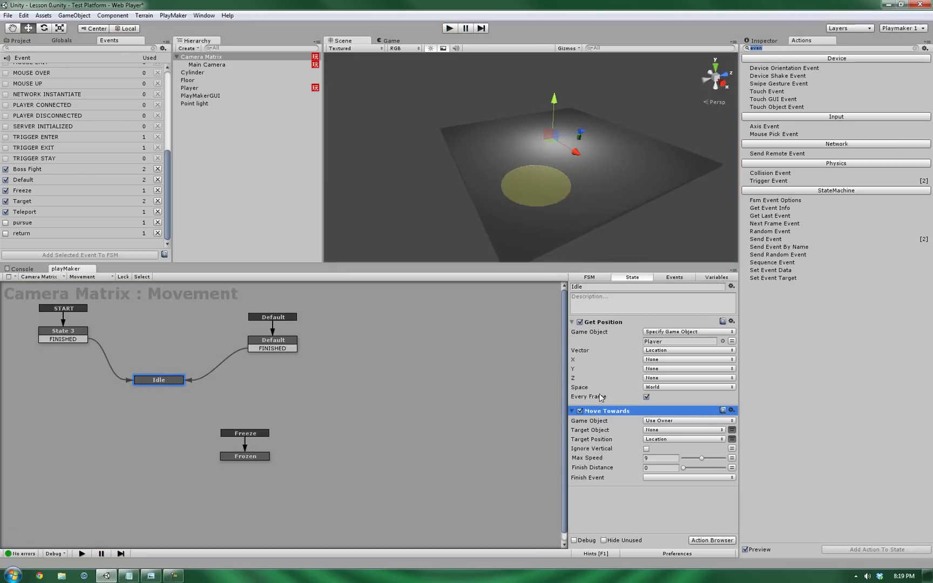
{"action": "left_click", "coordinate": [603, 324], "text": "ctrl"}
{"action": "right_click", "coordinate": [603, 324]}
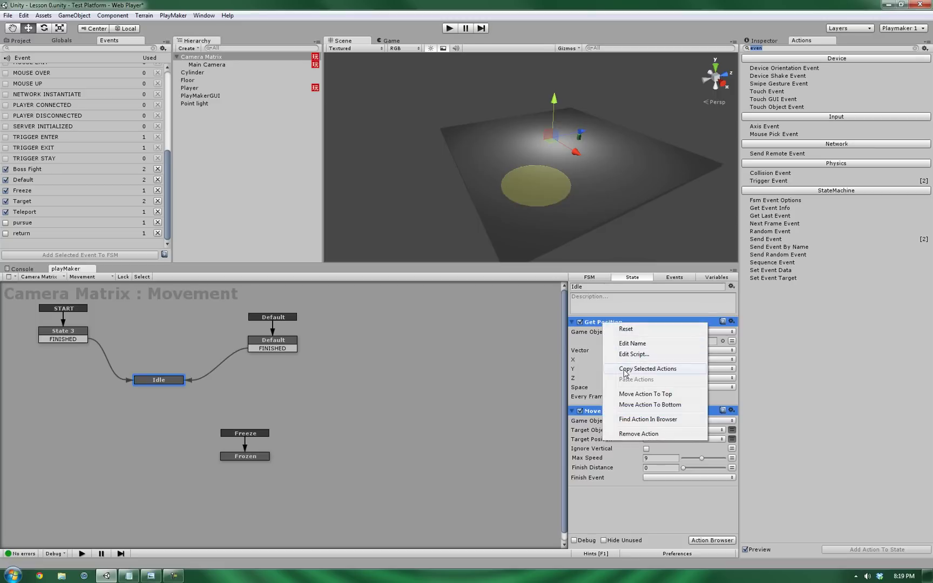
{"action": "left_click", "coordinate": [625, 371]}
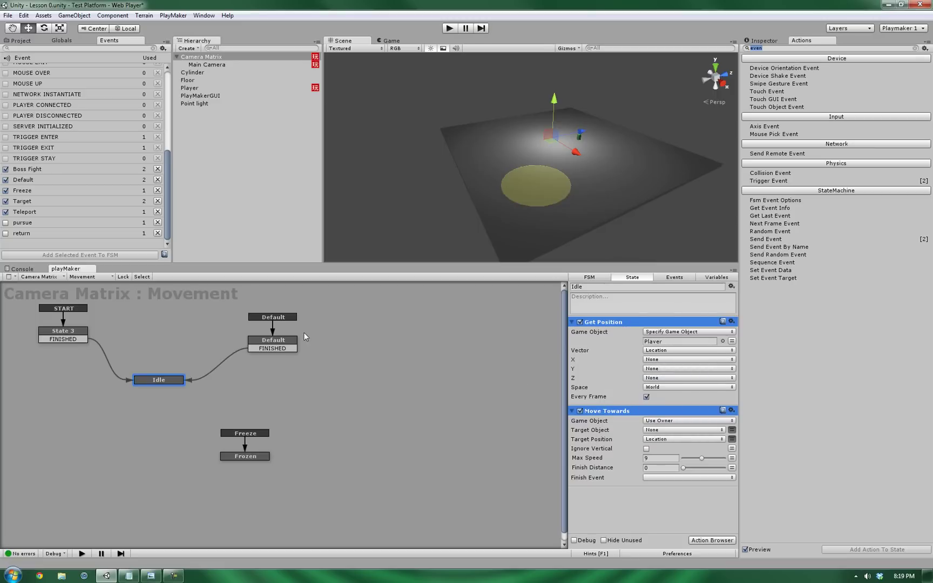
- Paste both actions into the Default state and set Move Towards Max Speed to 20
{"action": "left_click", "coordinate": [282, 343]}
{"action": "right_click", "coordinate": [637, 350]}
{"action": "left_click", "coordinate": [657, 425]}
{"action": "left_click", "coordinate": [616, 507]}
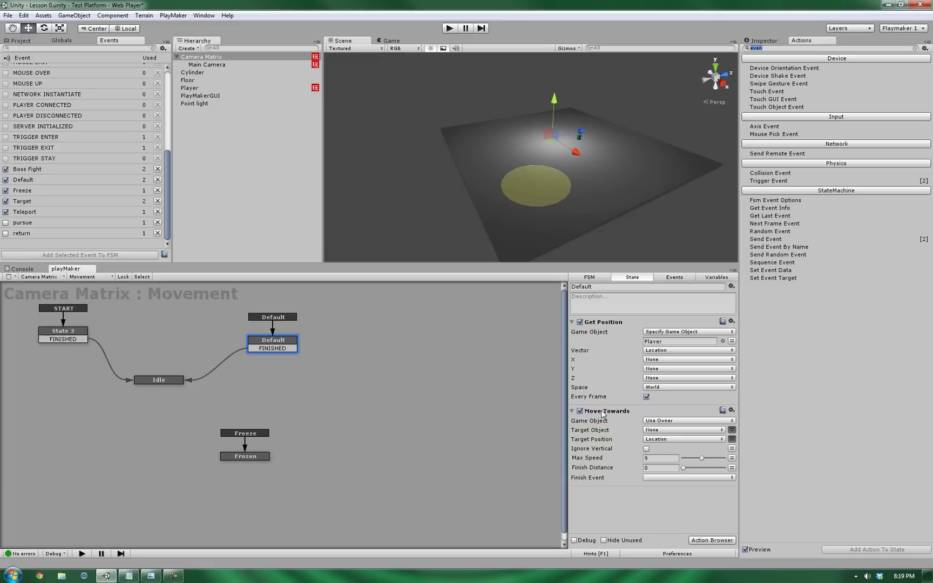
{"action": "left_click", "coordinate": [603, 414]}
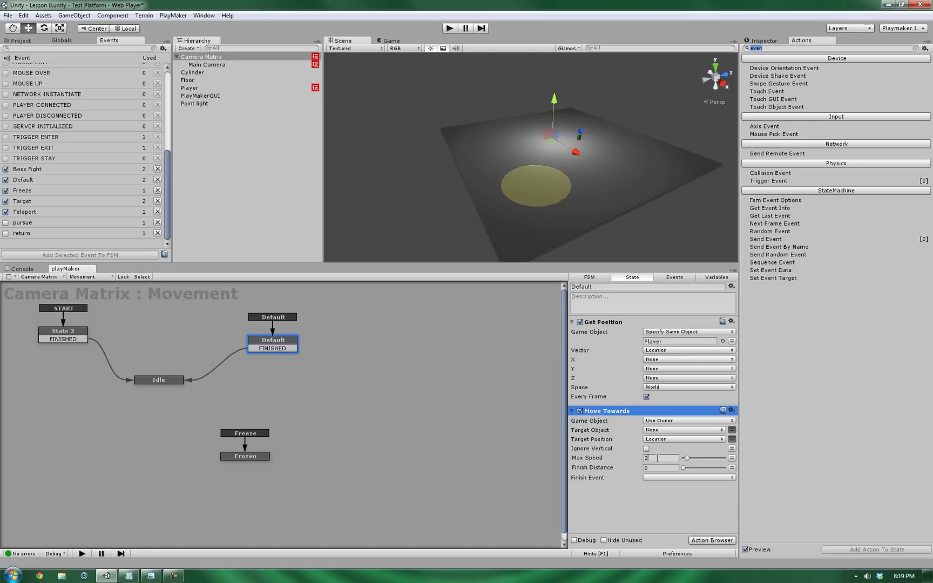
{"action": "type", "text": "20"}
{"action": "left_click", "coordinate": [656, 507]}
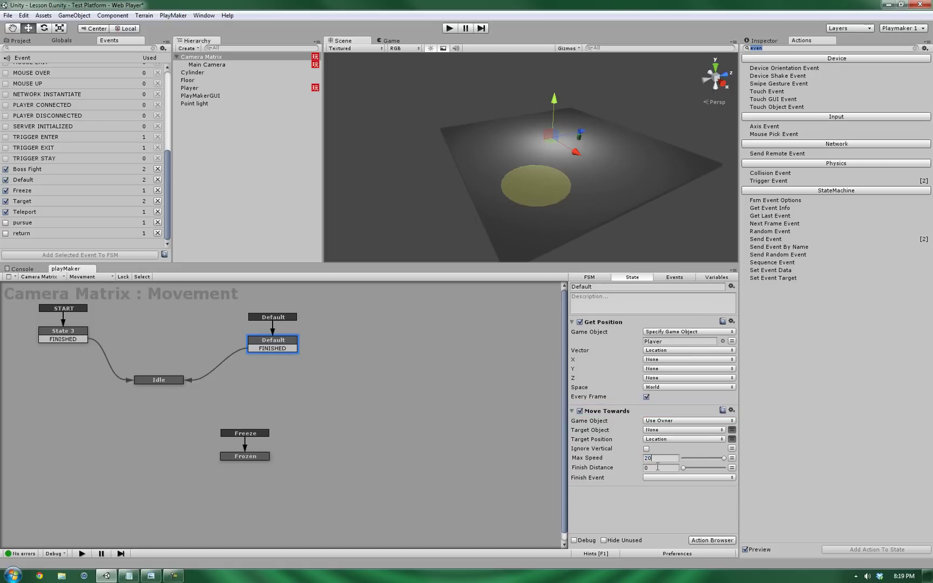
{"action": "left_click", "coordinate": [453, 28]}
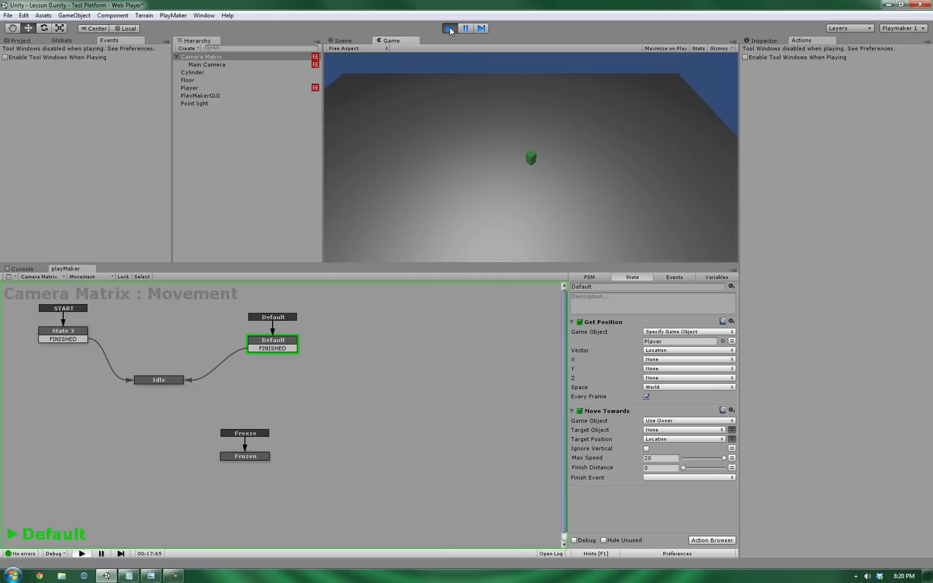
{"action": "left_click", "coordinate": [450, 27]}
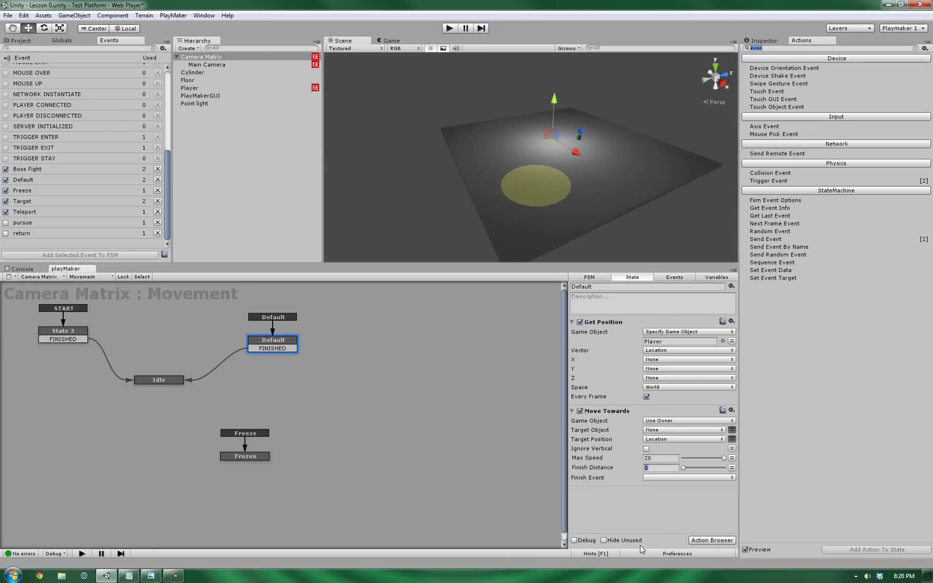
- Give Default's Move Towards Finish Distance 1 and Finish Event FINISHED, then run the game
{"action": "left_click", "coordinate": [683, 468]}
{"action": "left_click", "coordinate": [668, 478]}
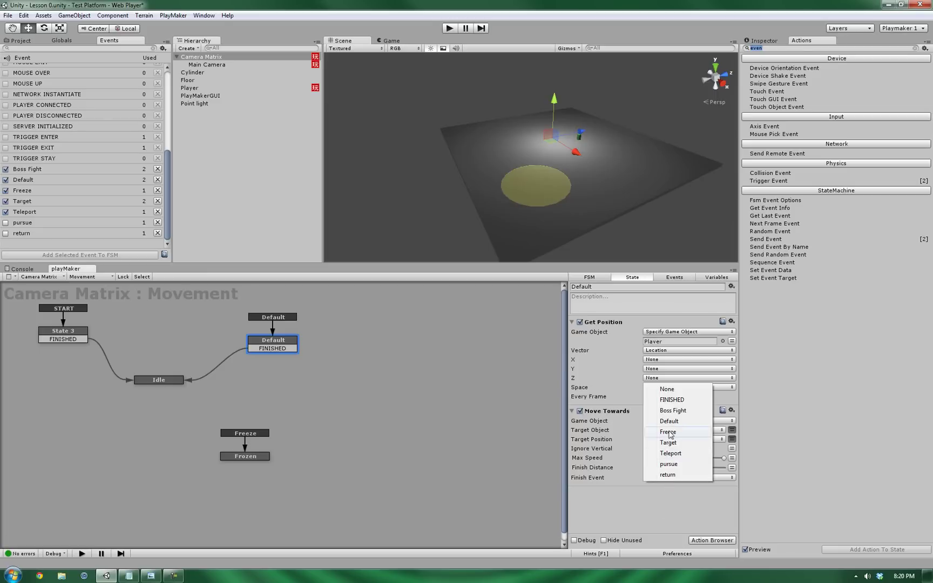
{"action": "left_click", "coordinate": [671, 400]}
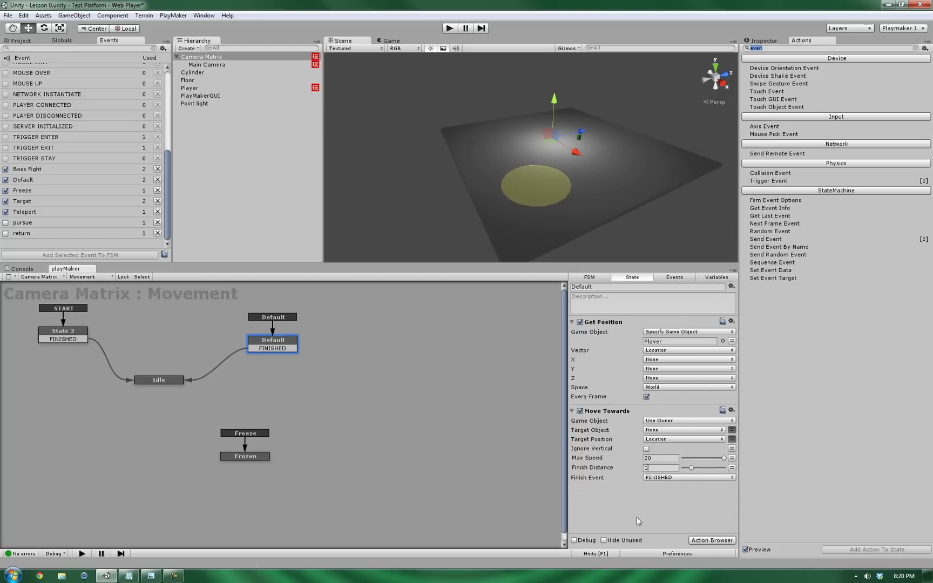
{"action": "left_click", "coordinate": [449, 29]}
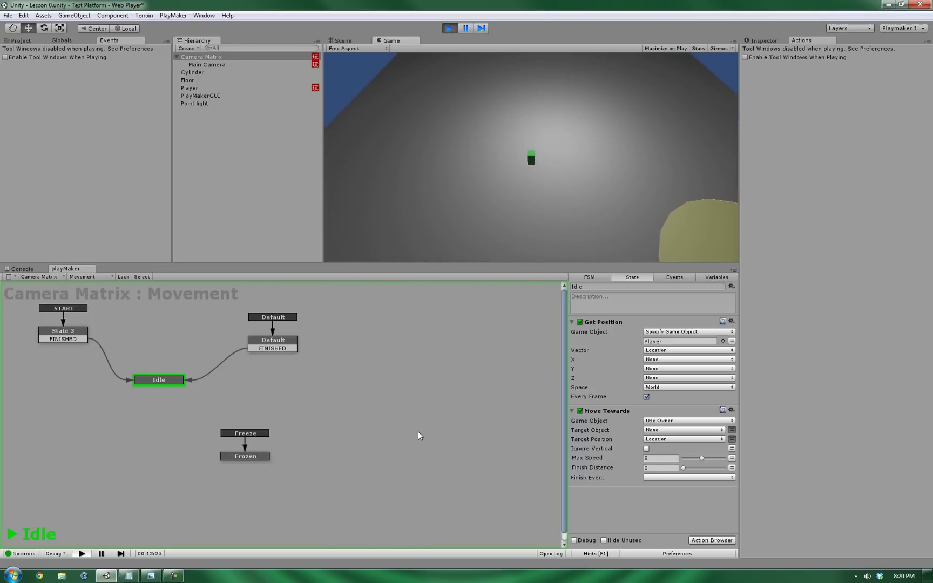
- Stop the play test to return to edit mode
{"action": "left_click", "coordinate": [450, 28]}
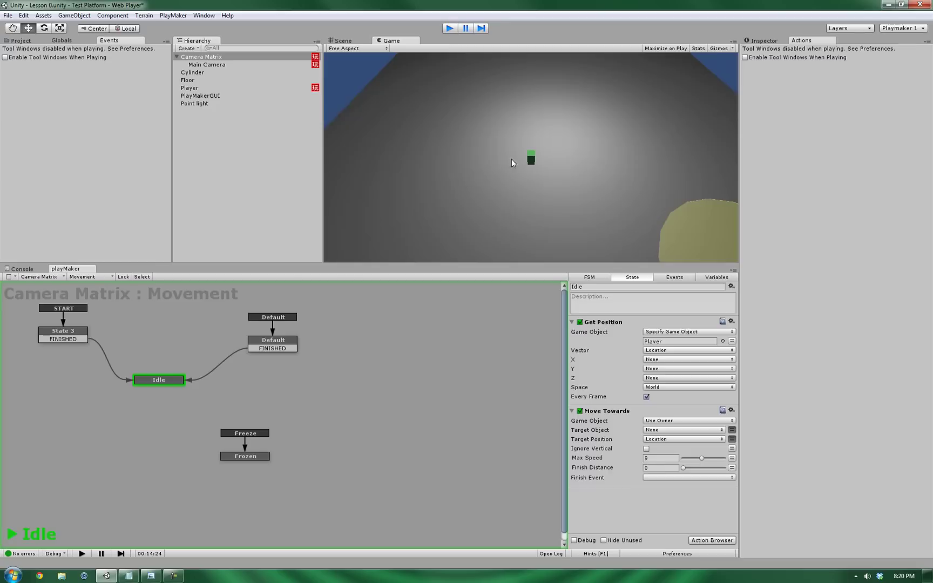
- Check the Player's Walk speed of 7 and set Idle's Move Towards Max Speed to 7
{"action": "left_click", "coordinate": [169, 381]}
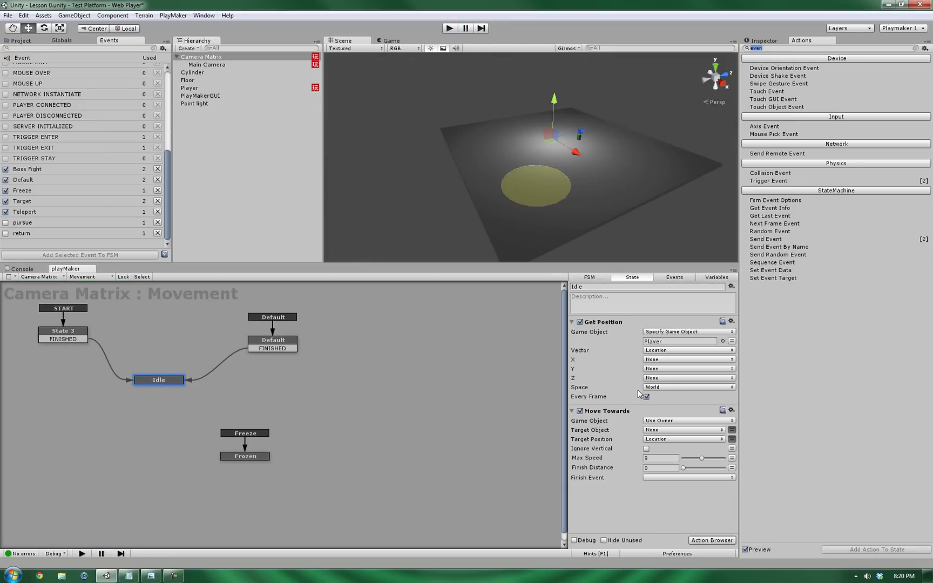
{"action": "left_click", "coordinate": [598, 412]}
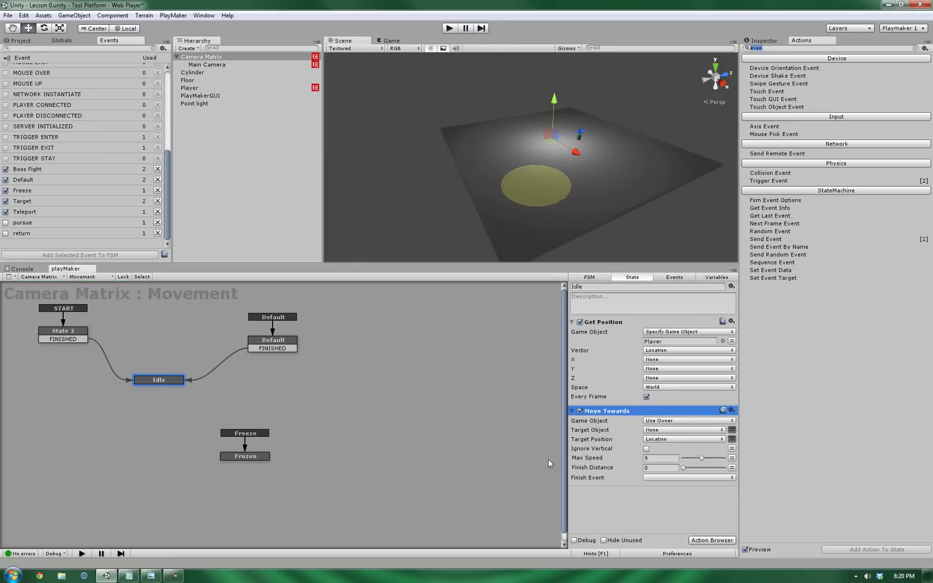
{"action": "left_click", "coordinate": [657, 457]}
{"action": "left_click", "coordinate": [189, 88]}
{"action": "left_click", "coordinate": [84, 344]}
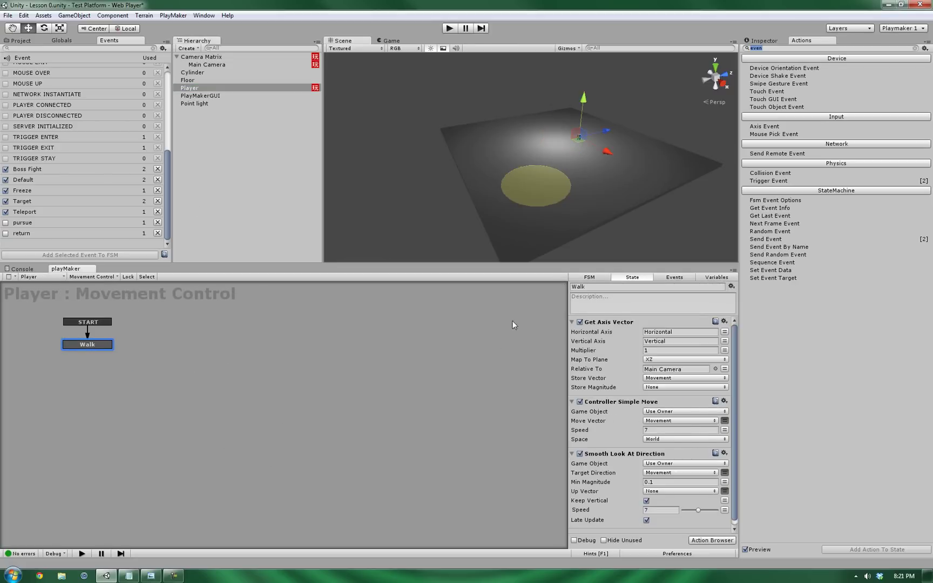
{"action": "left_click", "coordinate": [657, 429]}
{"action": "left_click_drag", "start_coordinate": [94, 343], "coordinate": [94, 355]}
{"action": "left_click", "coordinate": [205, 57]}
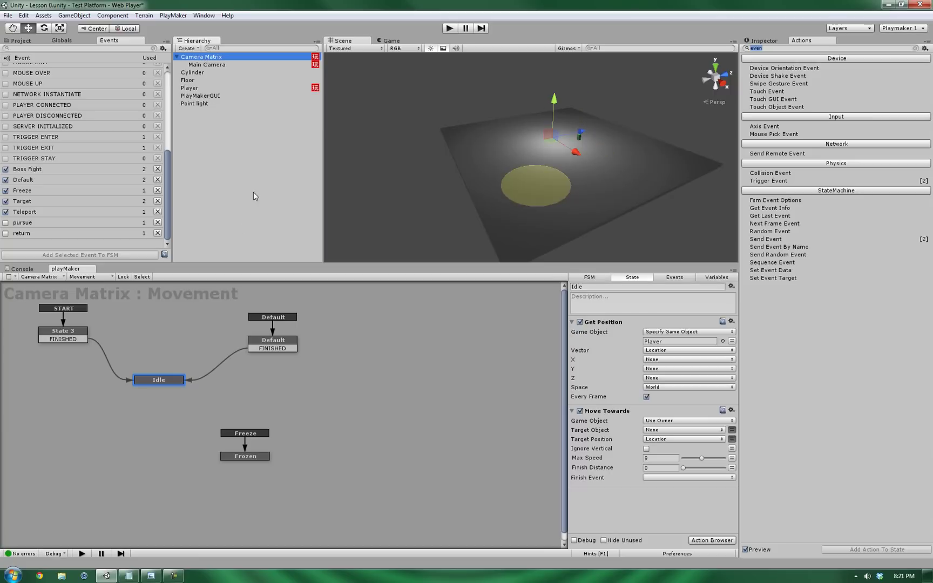
{"action": "left_click", "coordinate": [674, 461]}
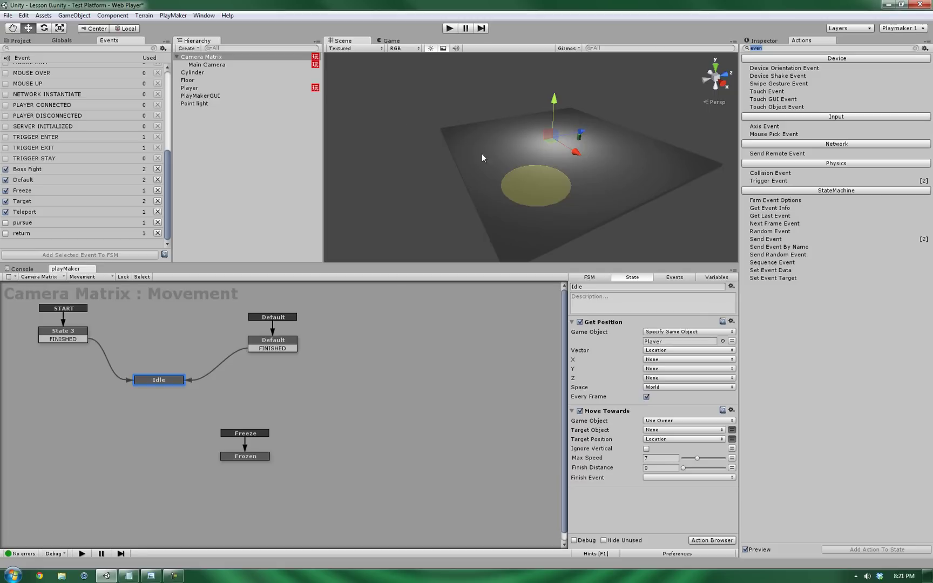
- Play-test the camera following the player, then stop play and select the Idle state
{"action": "left_click", "coordinate": [446, 27]}
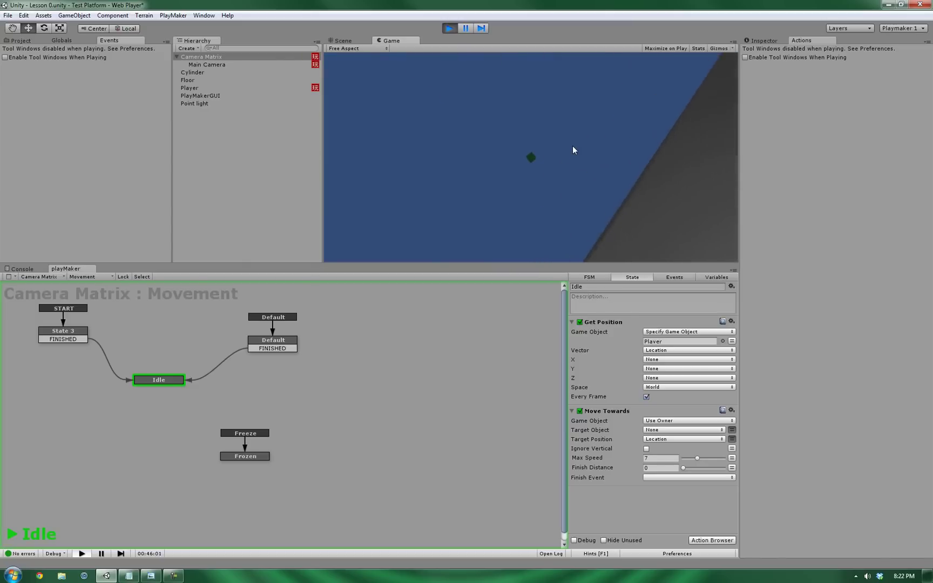
{"action": "left_click", "coordinate": [449, 30]}
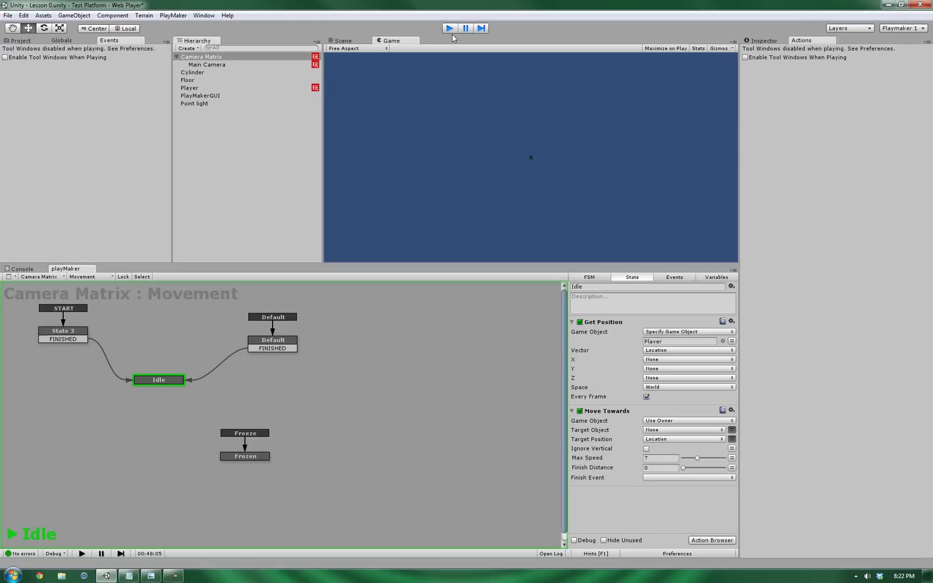
{"action": "left_click", "coordinate": [158, 381]}
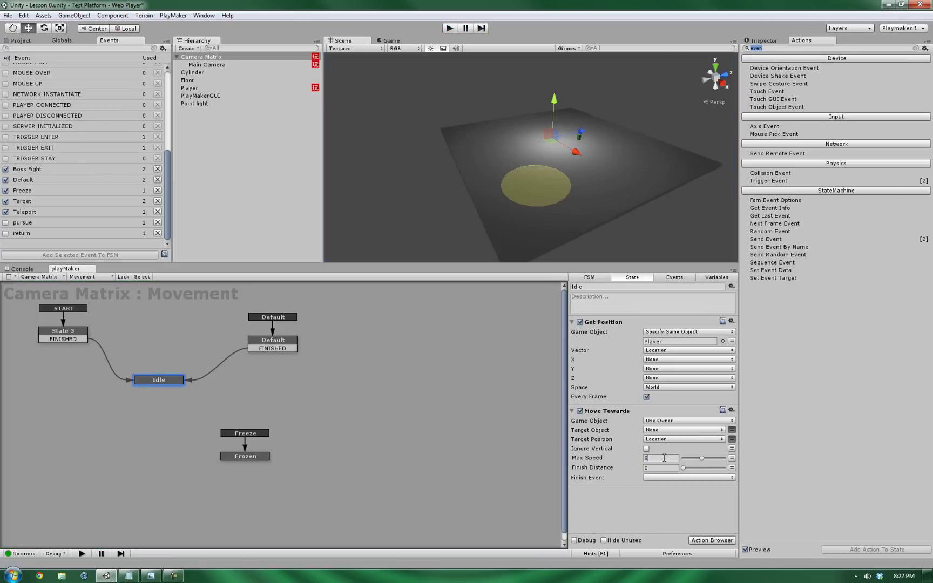
- Start play mode and drag Idle's Max Speed up to about 17.6 while the game runs
{"action": "left_click_drag", "start_coordinate": [145, 376], "coordinate": [149, 374]}
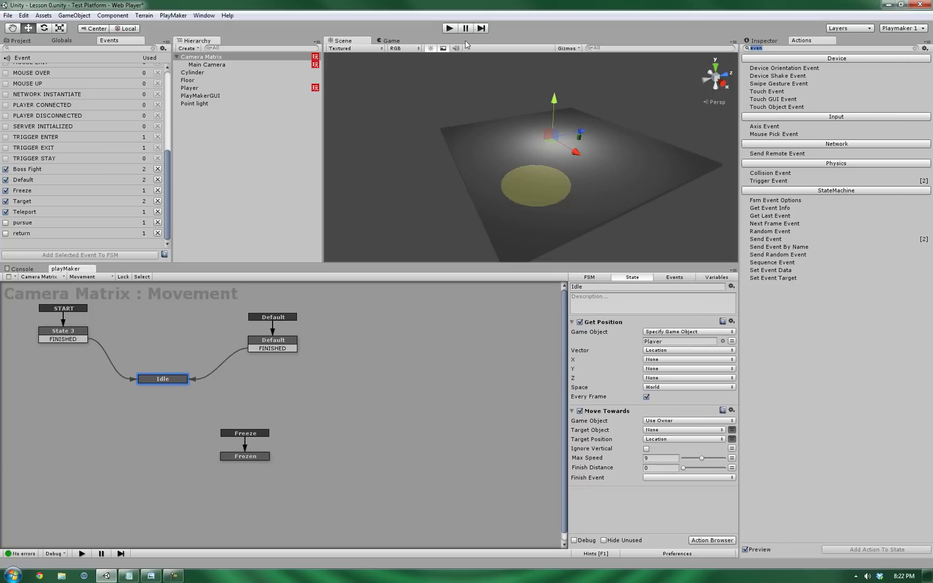
{"action": "left_click", "coordinate": [449, 28]}
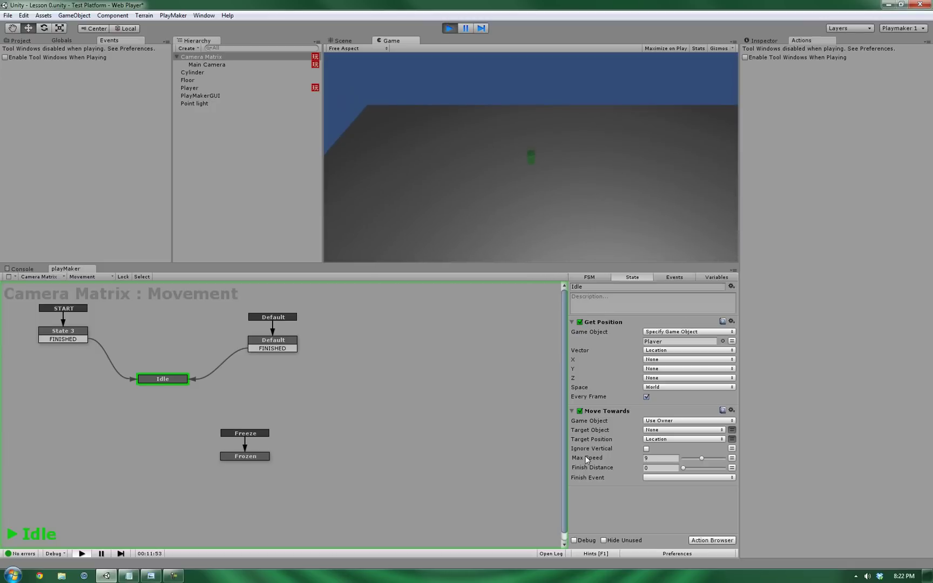
{"action": "left_click_drag", "start_coordinate": [701, 457], "coordinate": [719, 457]}
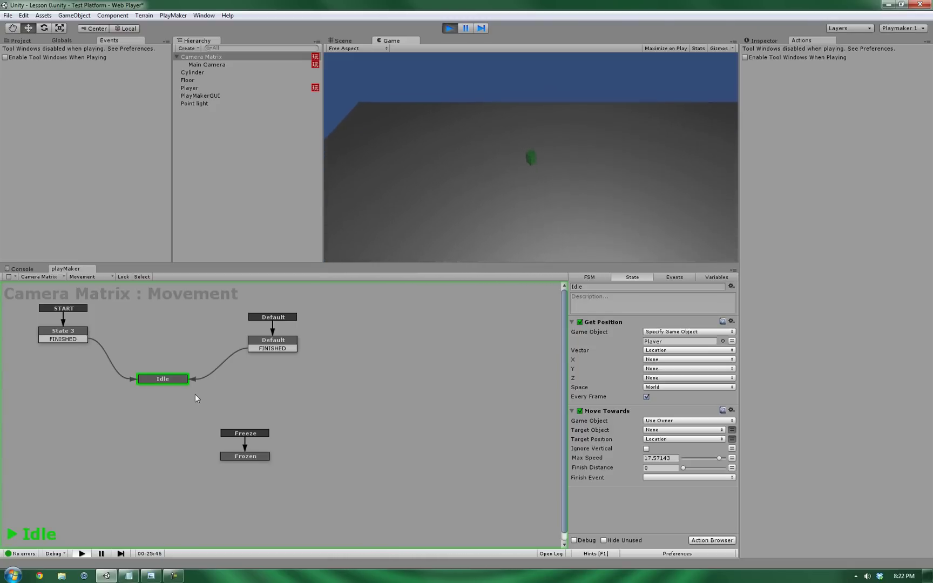
- Lower Idle's Max Speed to 2 during play and try editing the value again
{"action": "left_click", "coordinate": [664, 458]}
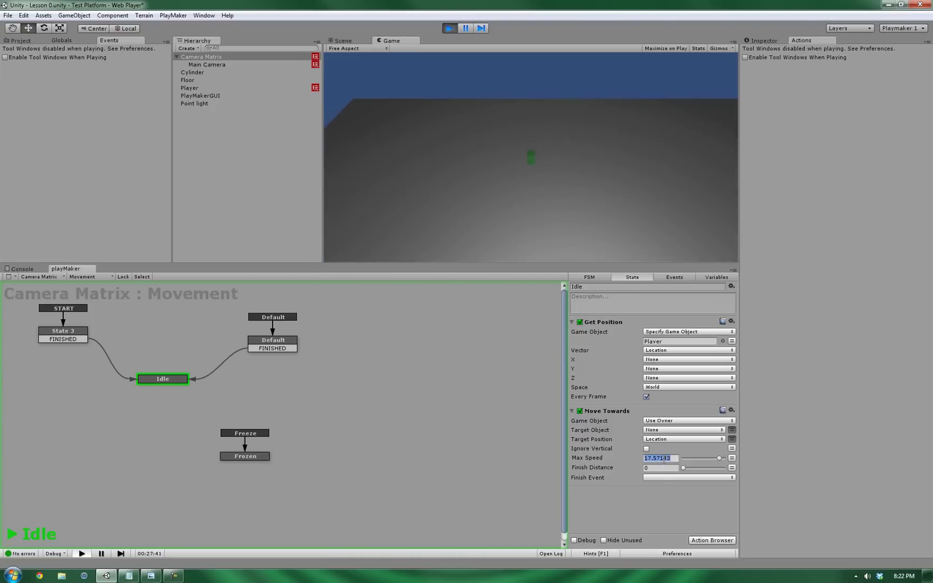
{"action": "type", "text": "2"}
{"action": "key", "text": "Return"}
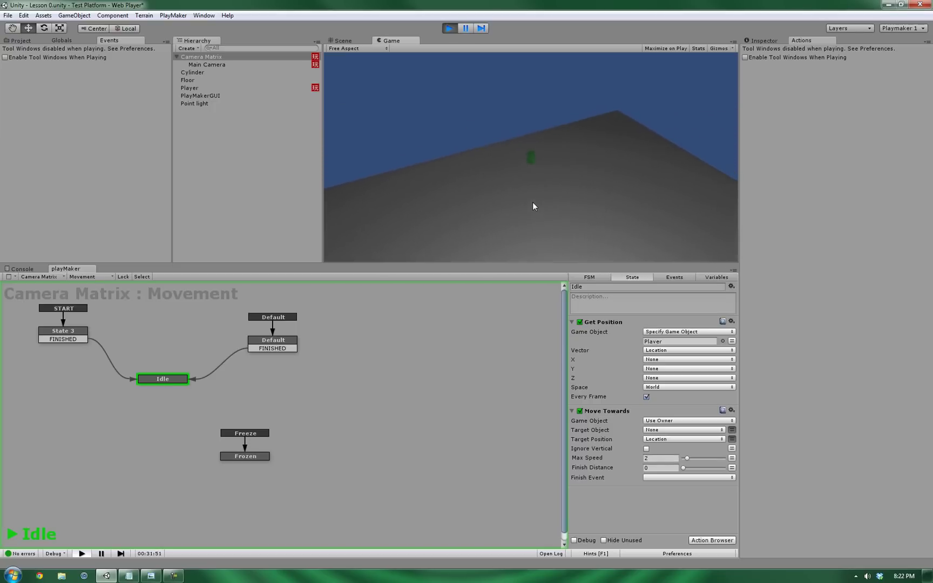
{"action": "left_click", "coordinate": [668, 458]}
- Stop the play test, select the Frozen state, then pick the Cylinder in the Scene view
{"action": "left_click", "coordinate": [449, 27]}
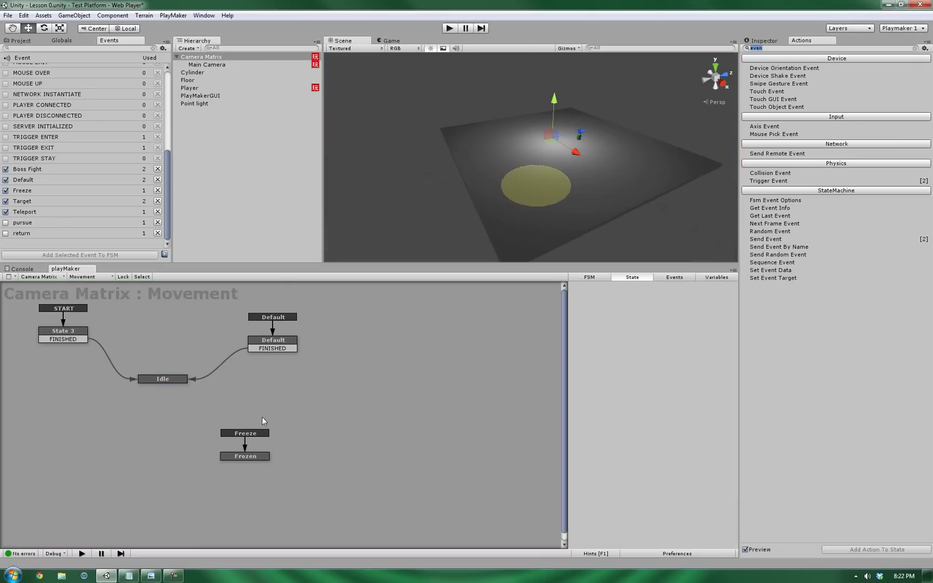
{"action": "left_click", "coordinate": [241, 457]}
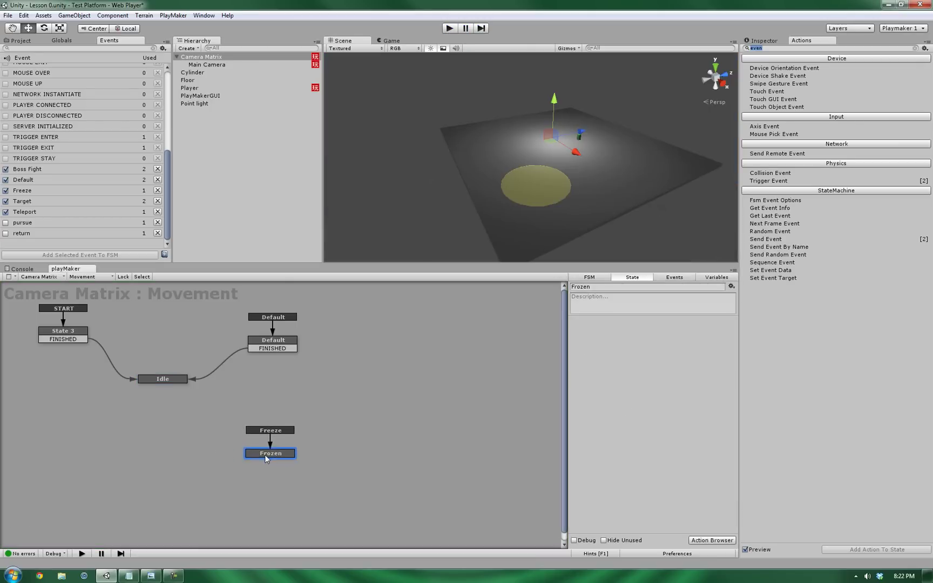
{"action": "left_click", "coordinate": [527, 182]}
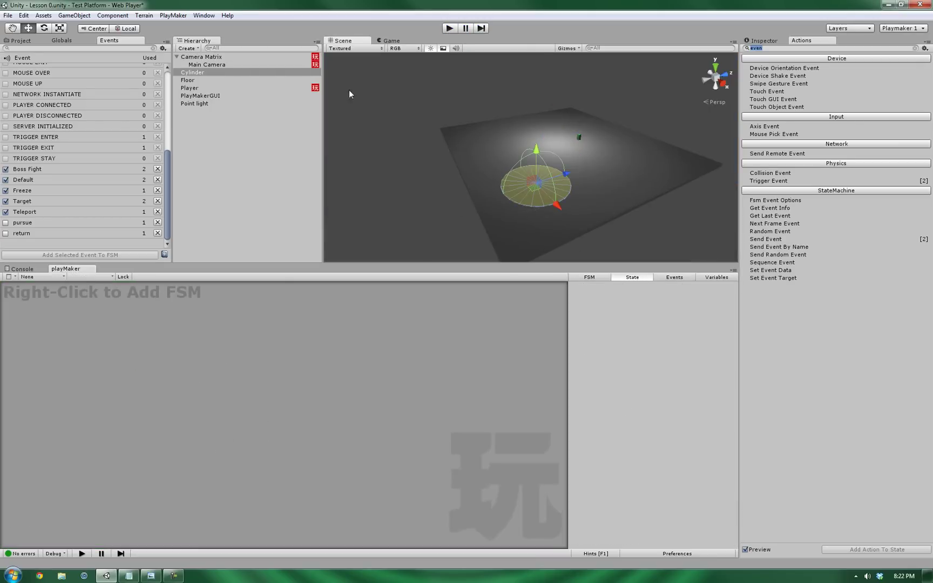